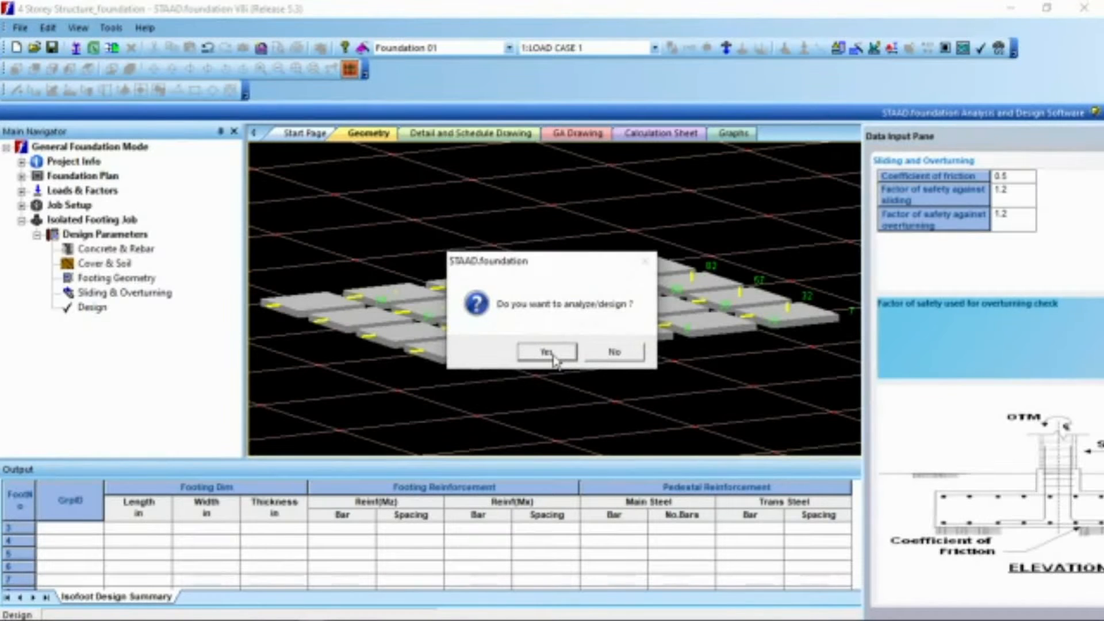
Step: Confirm running the analysis and design of the isolated footing job
left_click(552, 353)
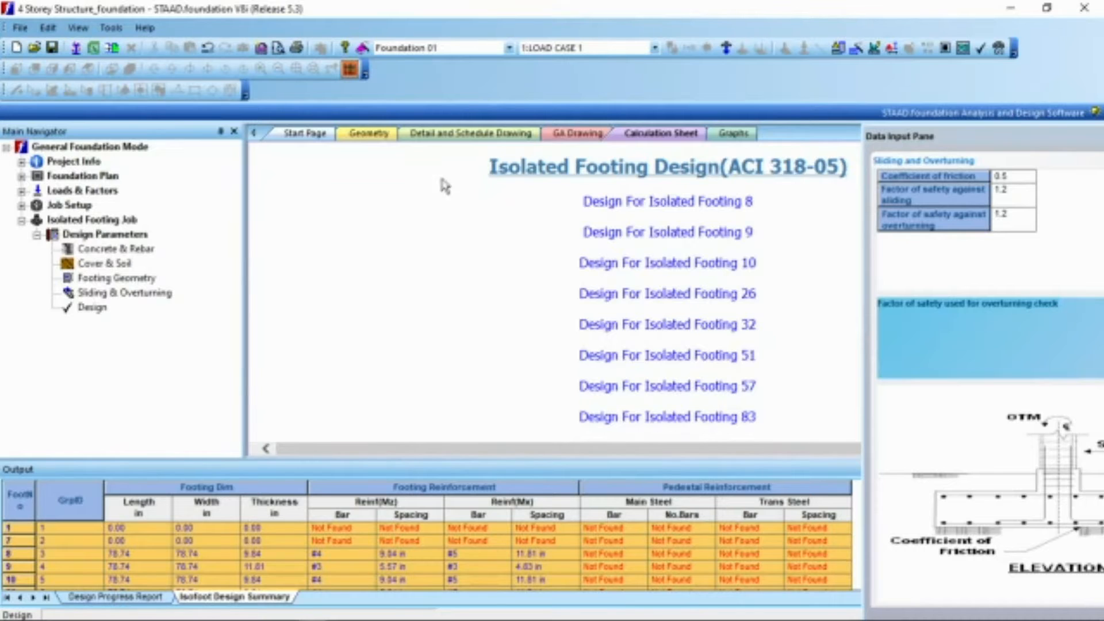
Step: Review the isolated footing calculation sheet from the summary tables through Footing 8's design parameters and footing size calculations, declining the auto save
scroll(544, 266, "down", 5)
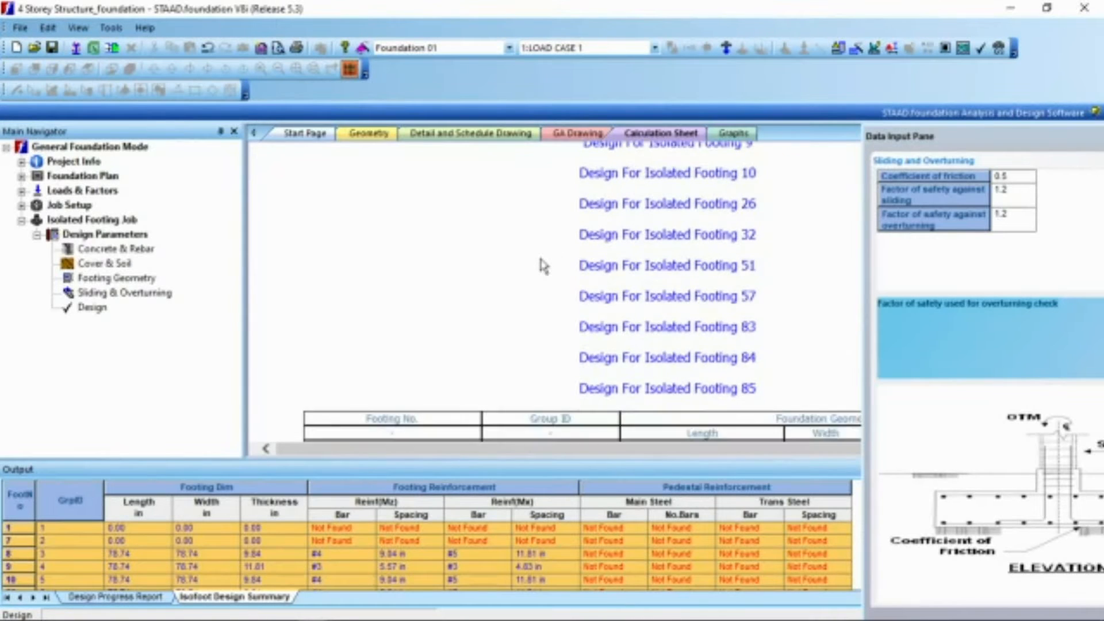
scroll(544, 266, "down", 6)
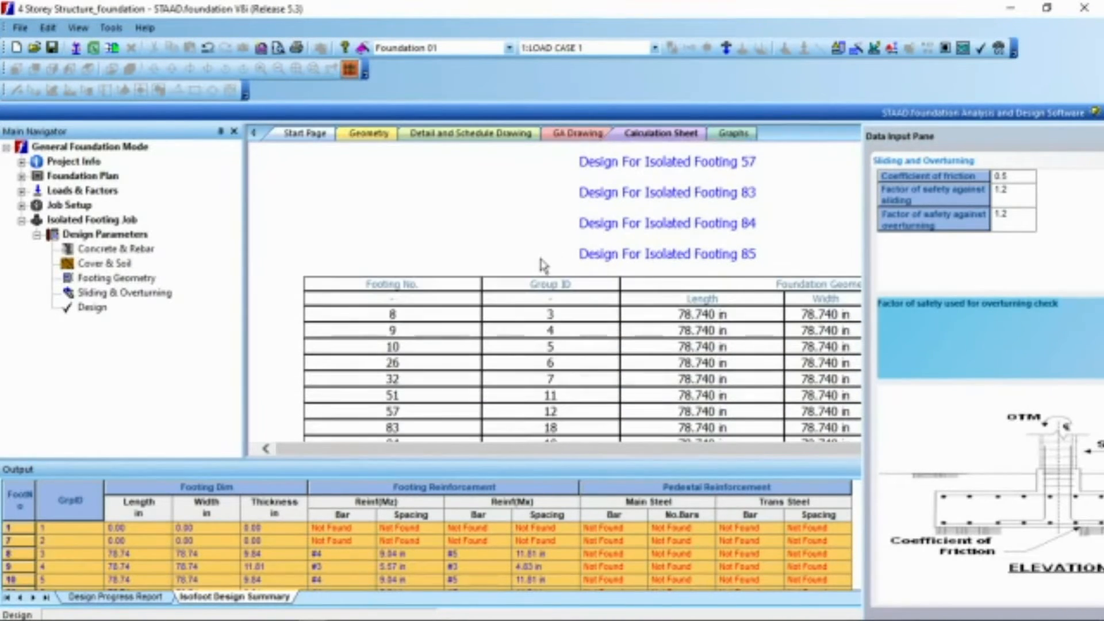
scroll(544, 266, "down", 4)
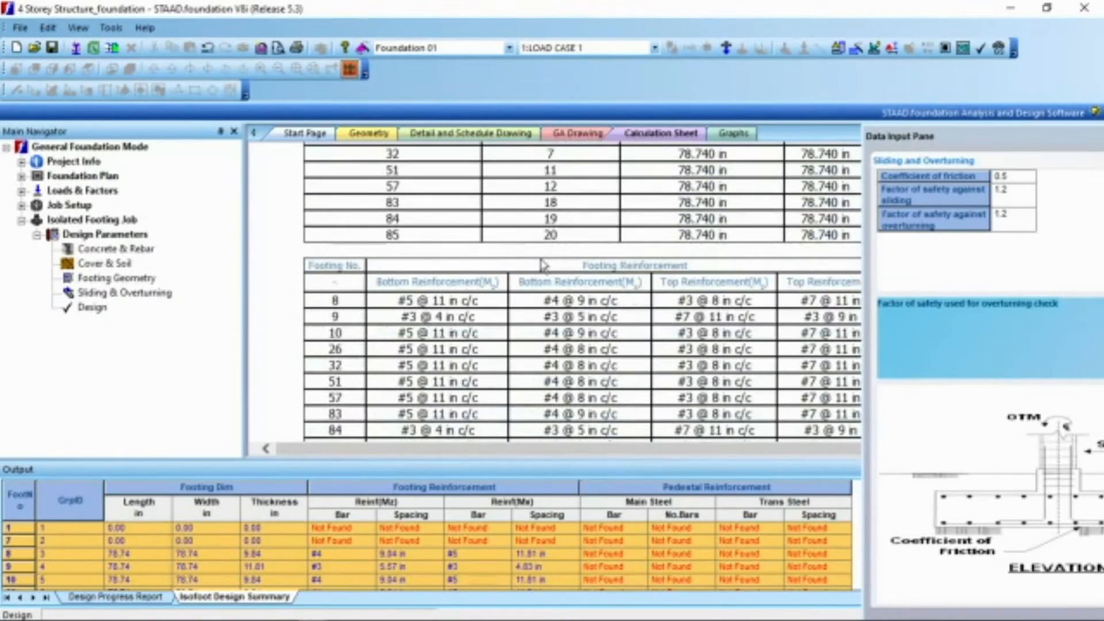
scroll(543, 265, "down", 10)
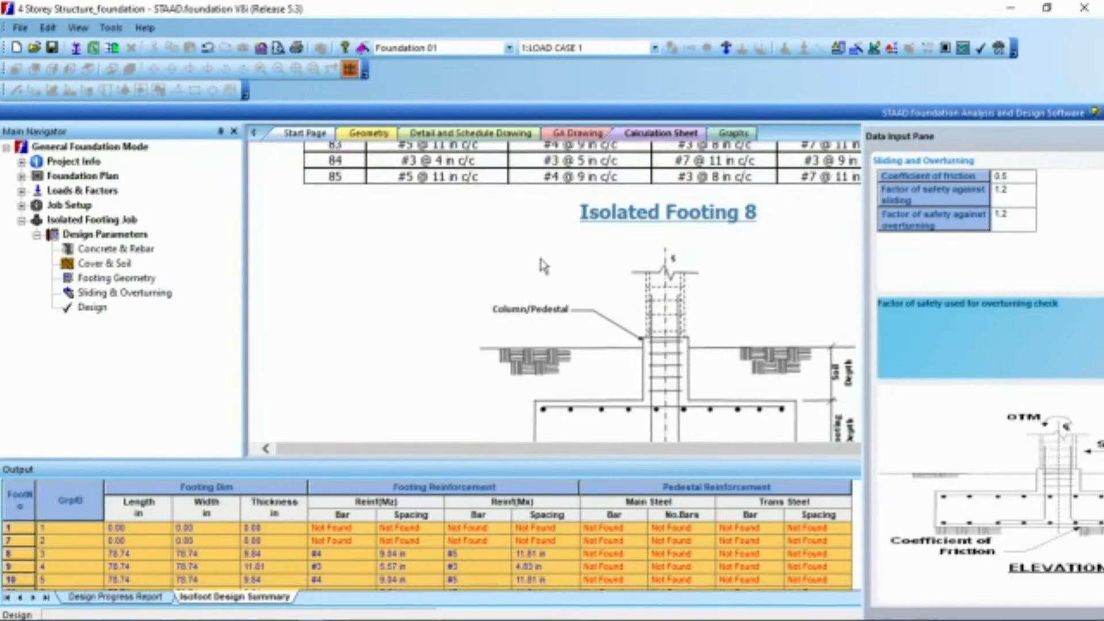
scroll(543, 265, "down", 4)
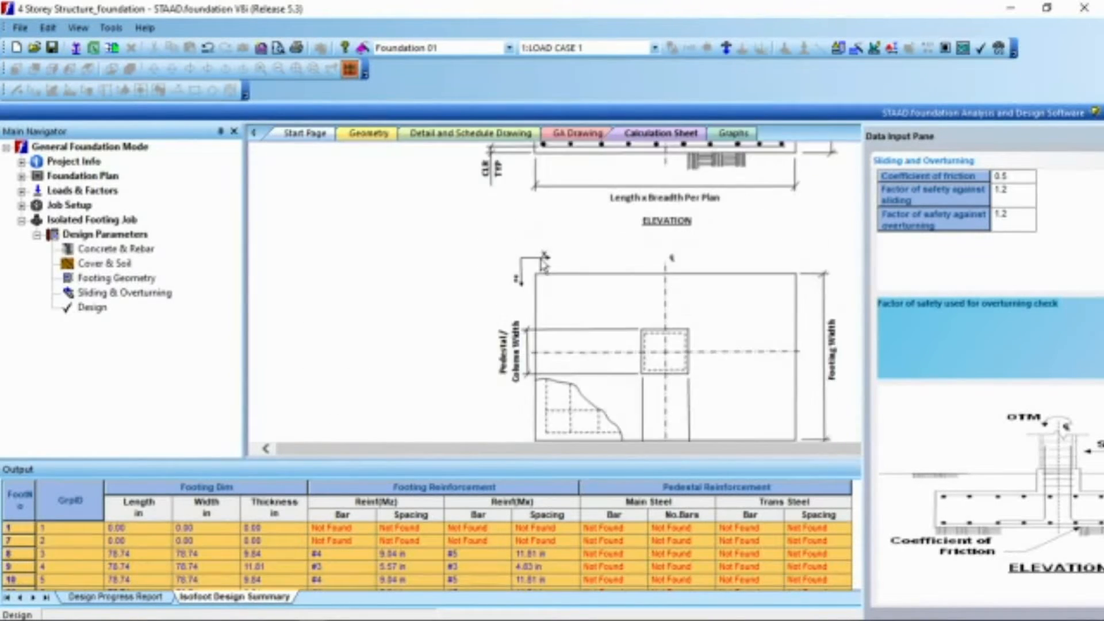
scroll(528, 316, "down", 3)
scroll(528, 316, "down", 12)
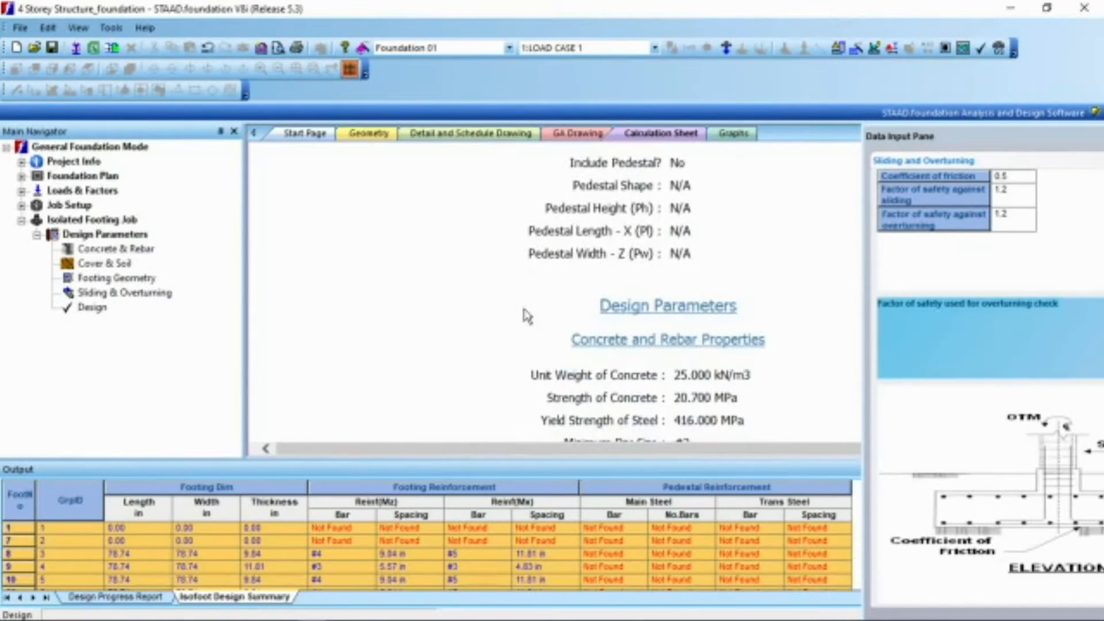
scroll(528, 317, "down", 8)
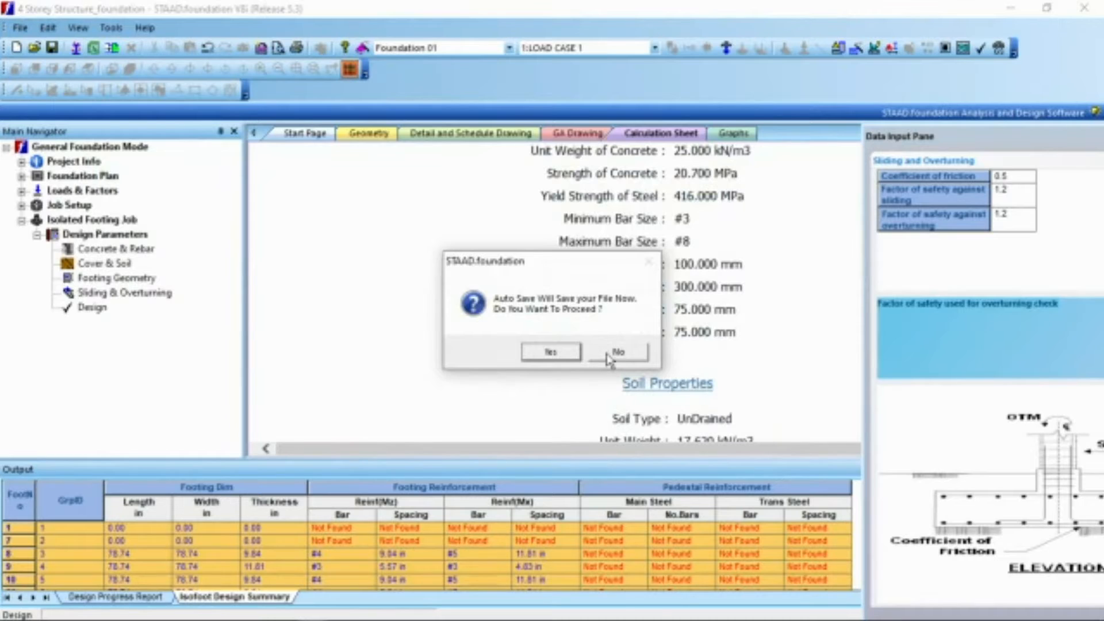
left_click(609, 358)
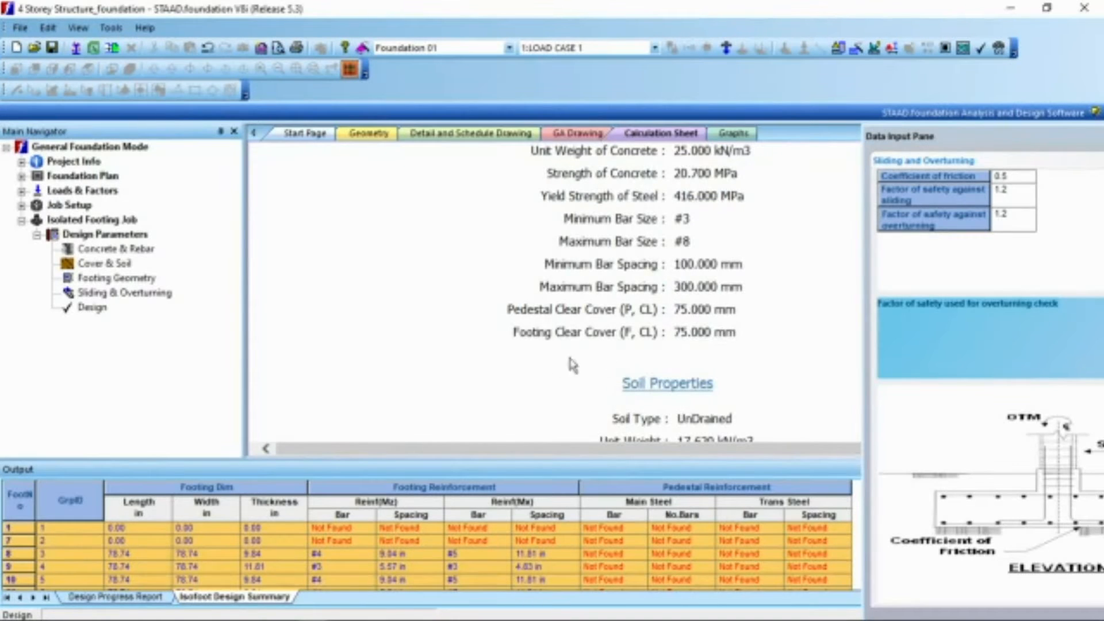
scroll(477, 380, "down", 6)
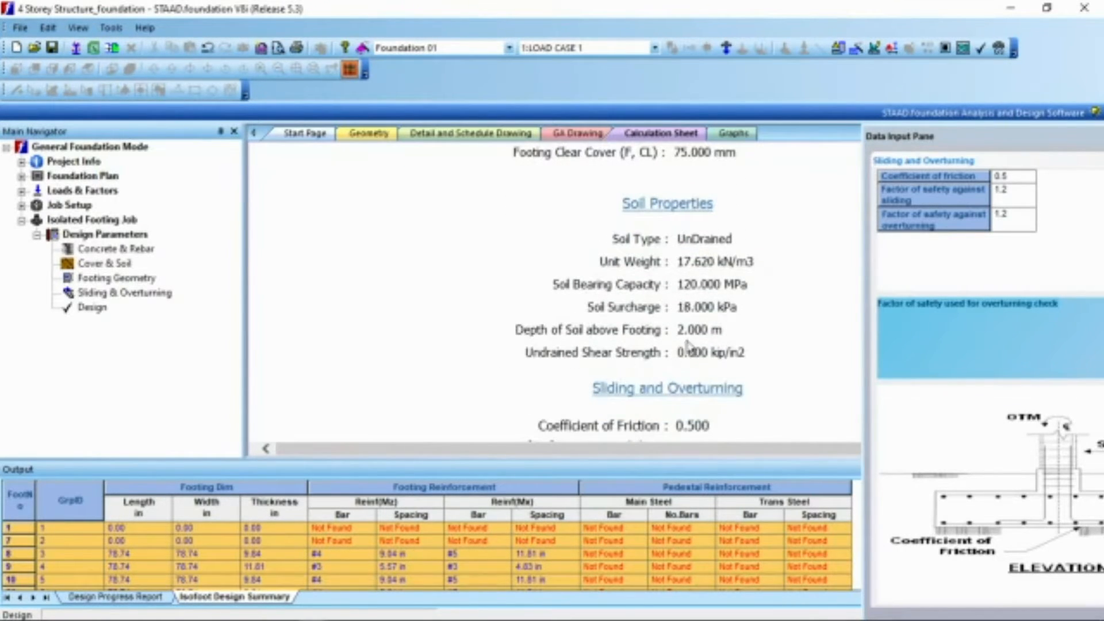
scroll(769, 290, "down", 8)
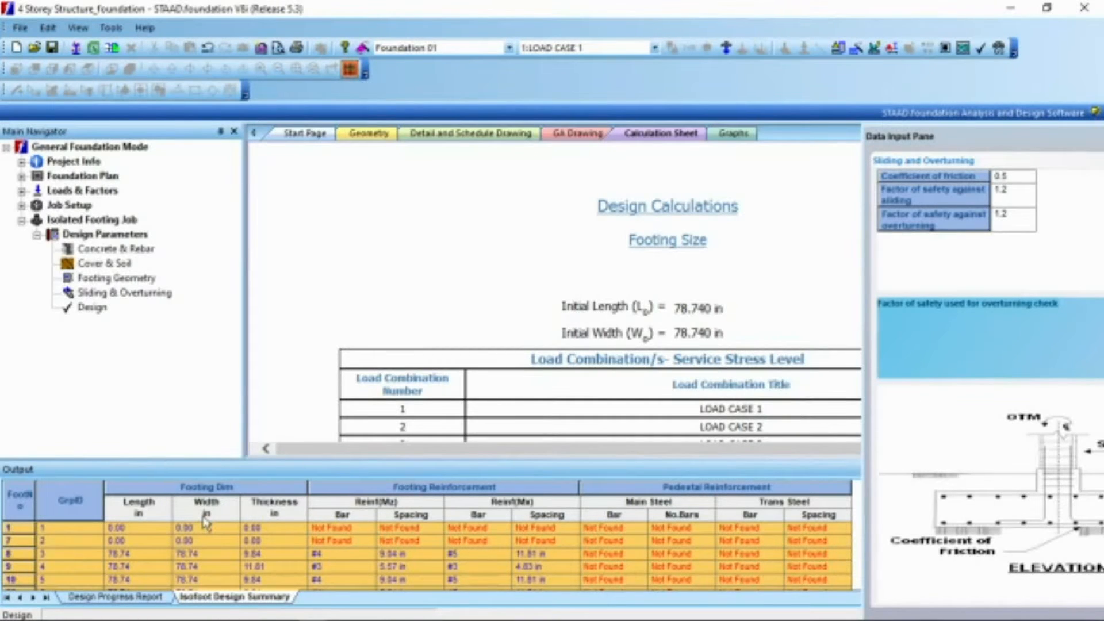
Step: In the input/output unit setup, set the length unit to m, force unit to MN and moment unit to kNm
left_click(839, 50)
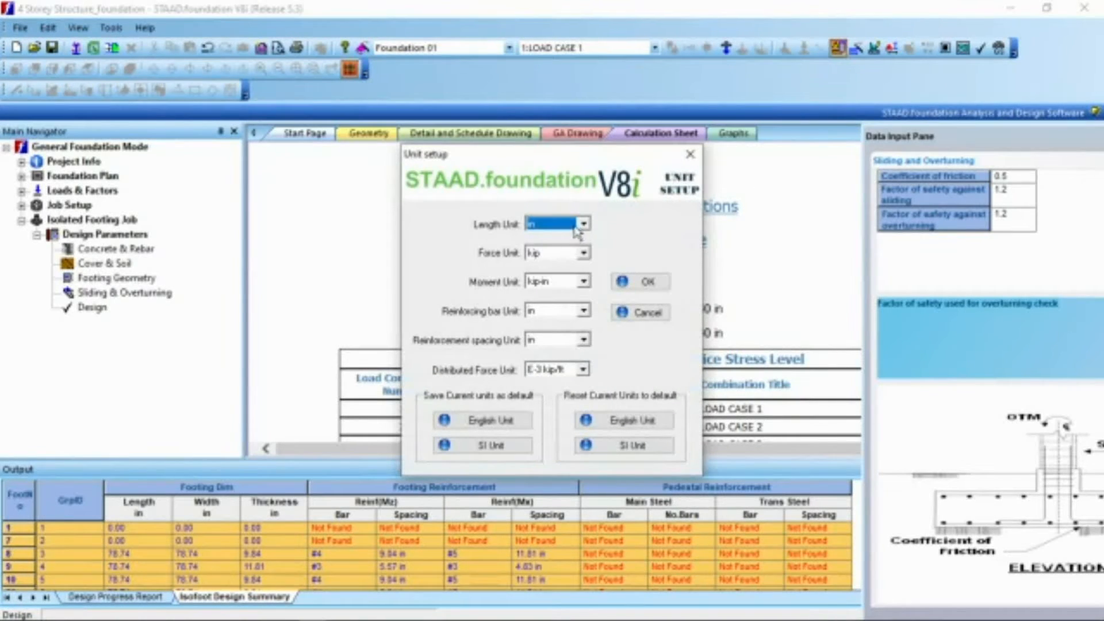
left_click(584, 225)
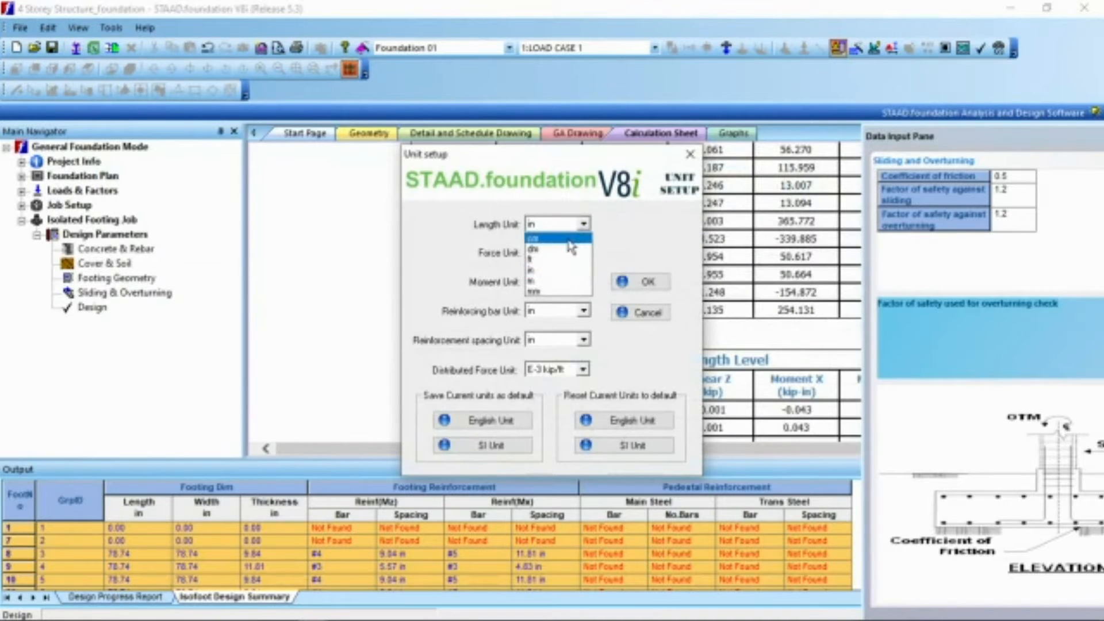
left_click(577, 272)
left_click(584, 253)
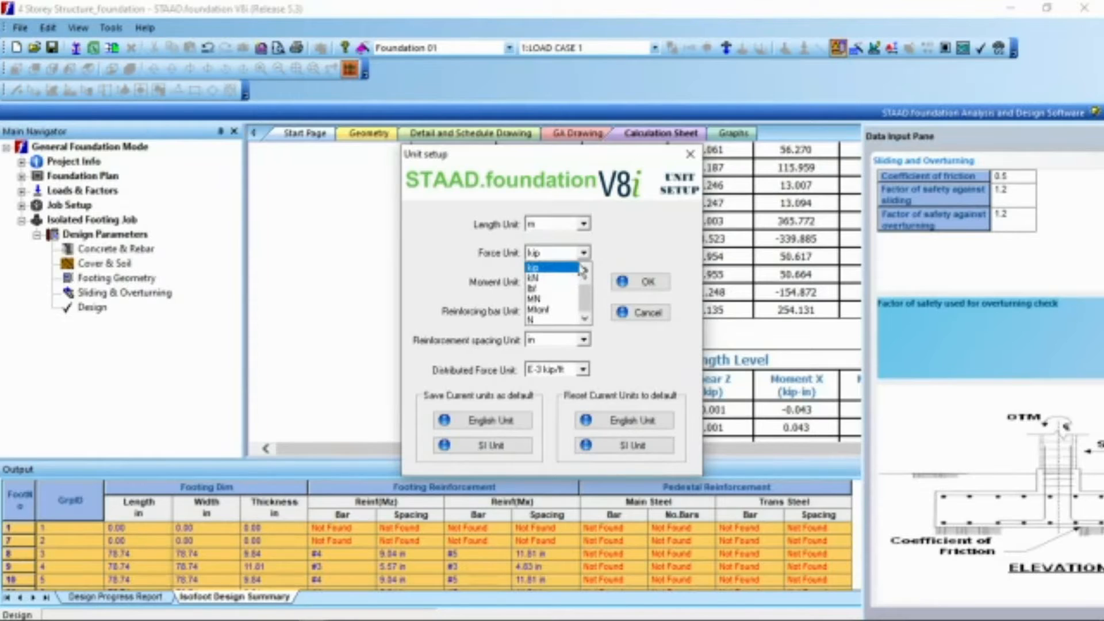
left_click(565, 299)
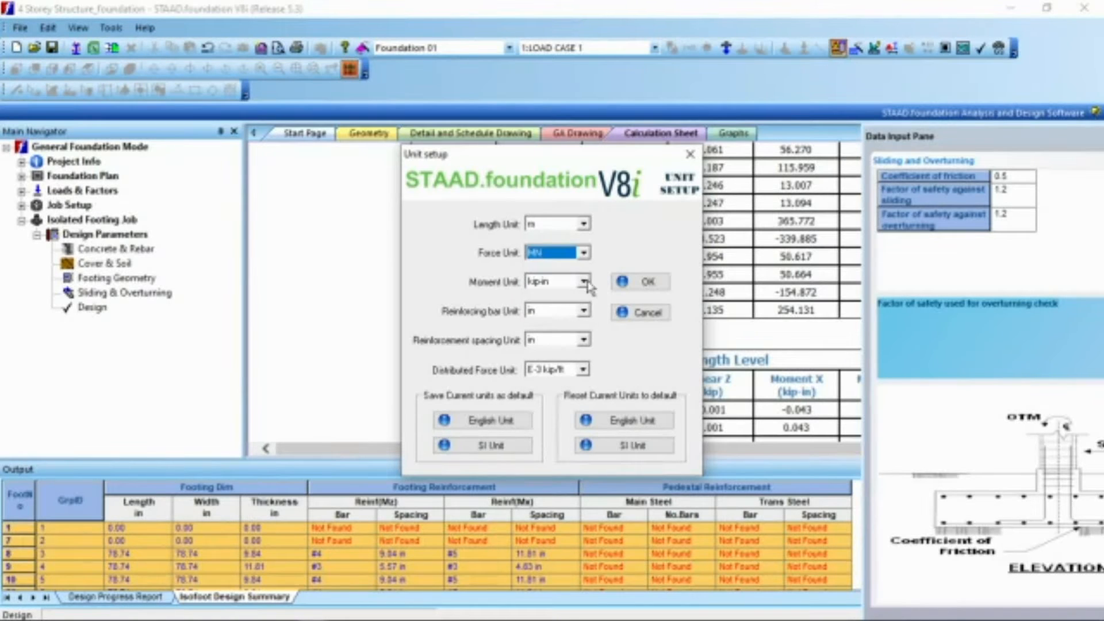
left_click(584, 282)
left_click(570, 317)
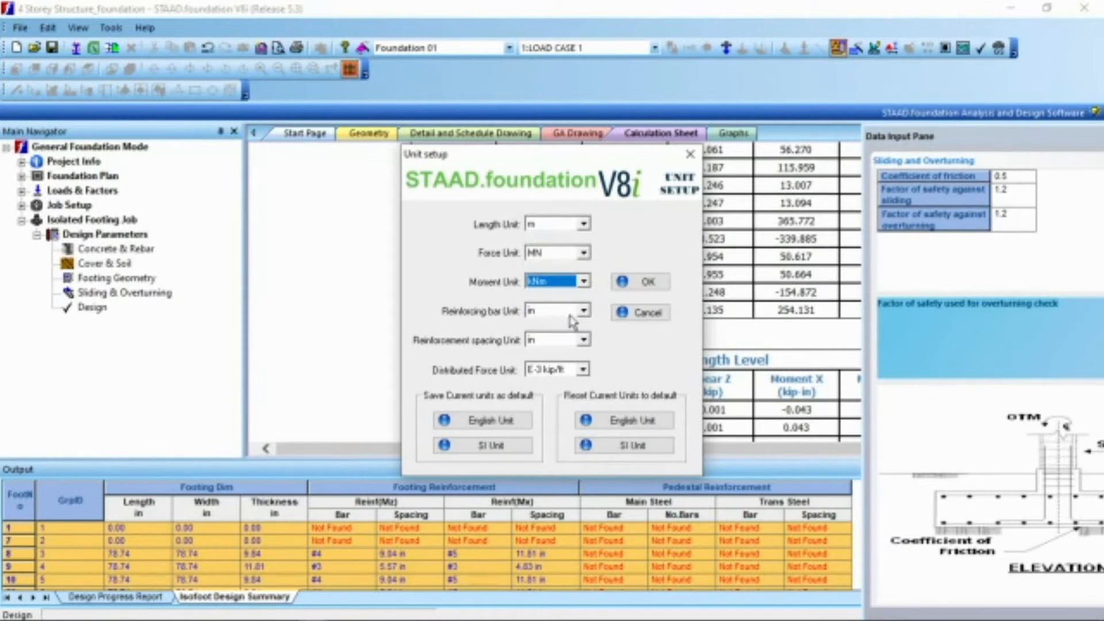
Step: Set the reinforcing bar and reinforcement spacing units to mm and the distributed force unit to kN/m, and apply the unit setup
left_click(584, 312)
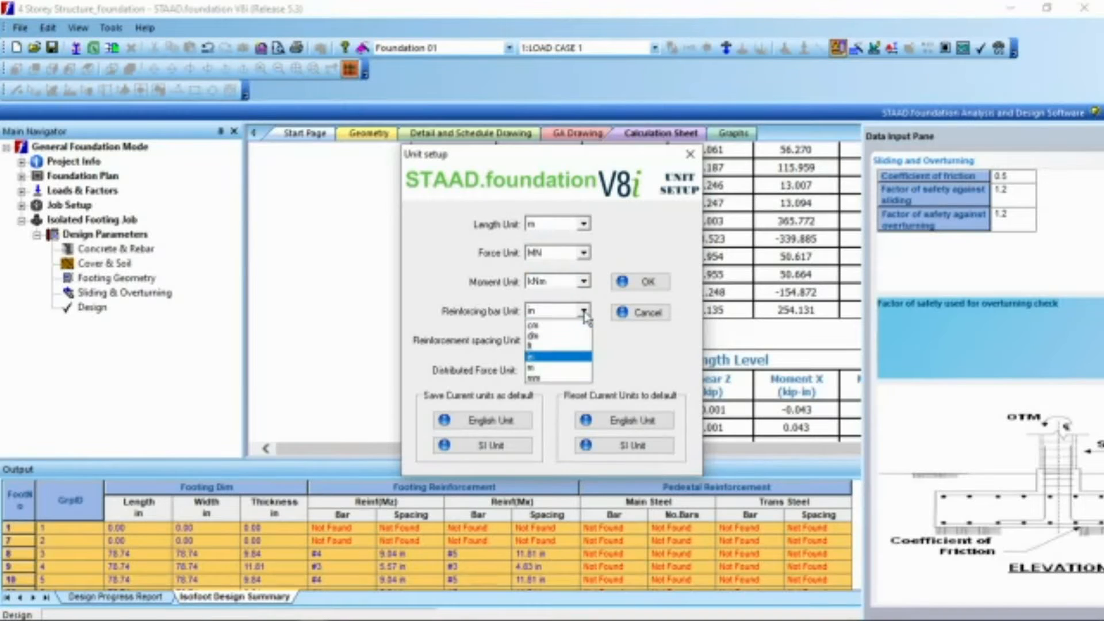
left_click(561, 378)
left_click(582, 340)
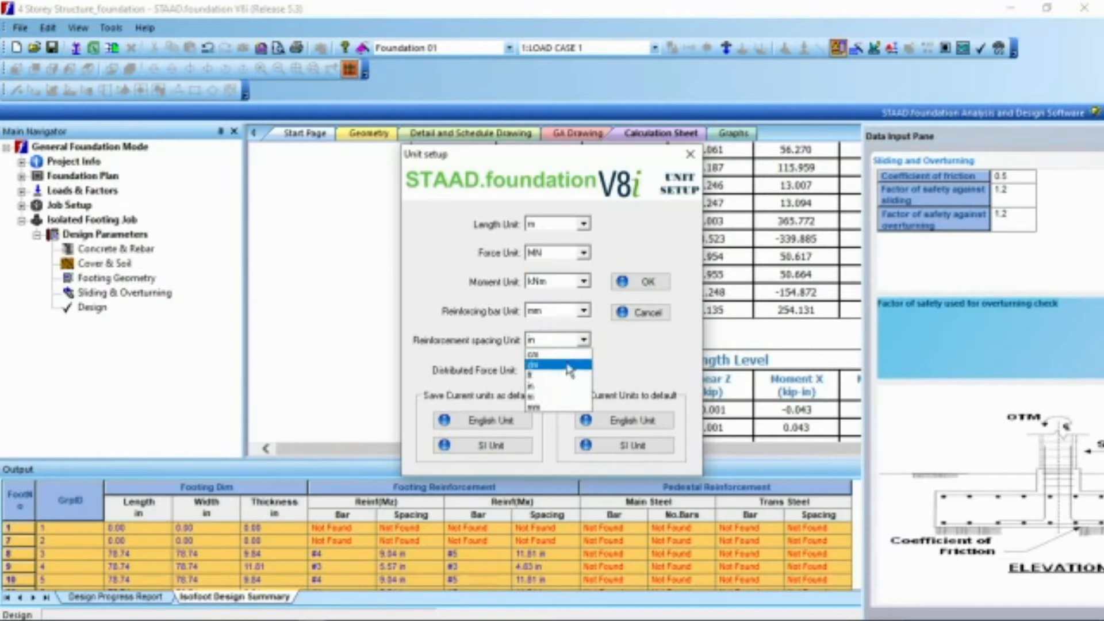
left_click(558, 407)
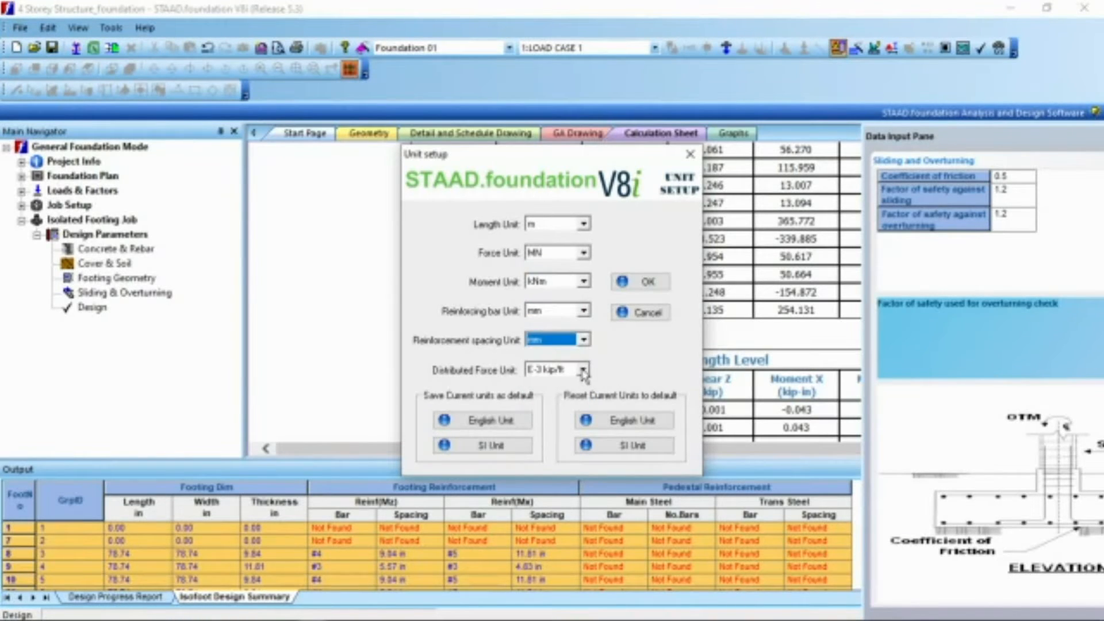
left_click(583, 371)
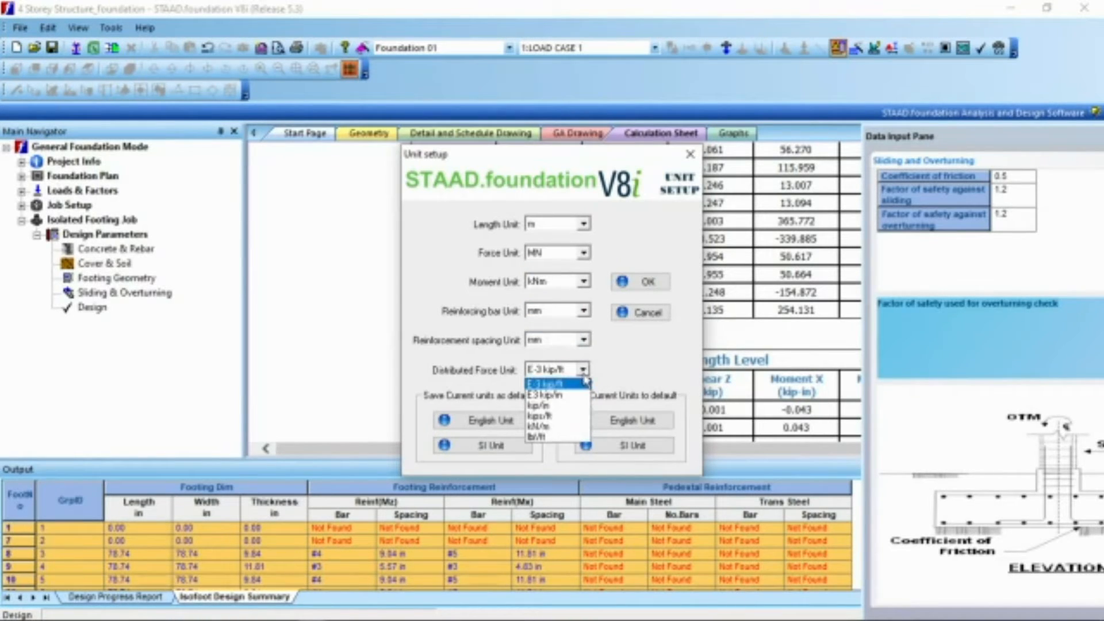
left_click(580, 426)
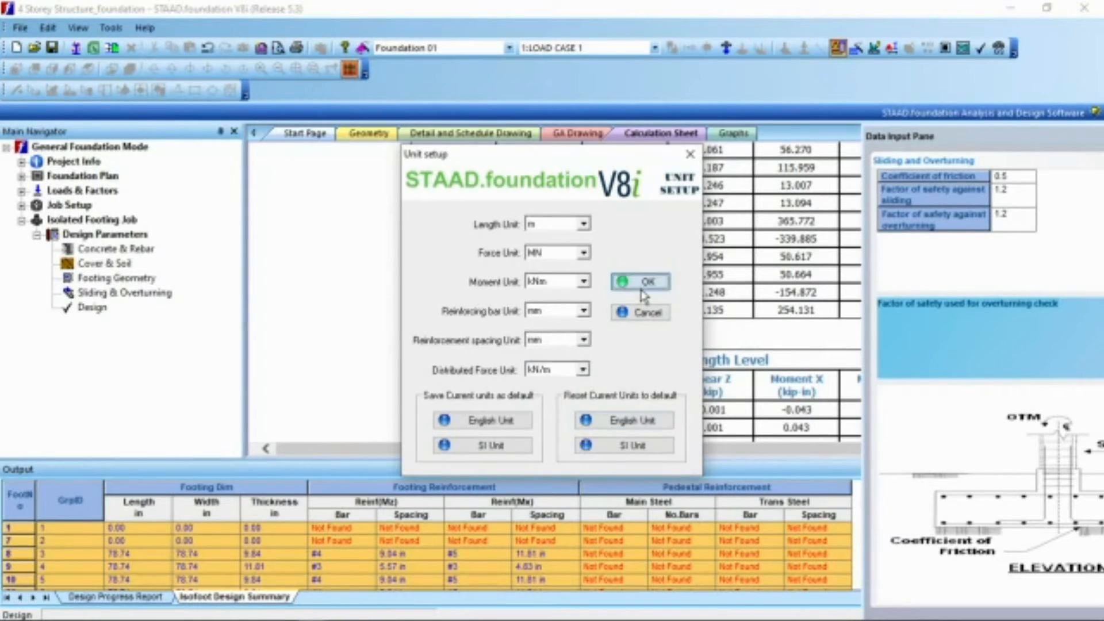
left_click(638, 282)
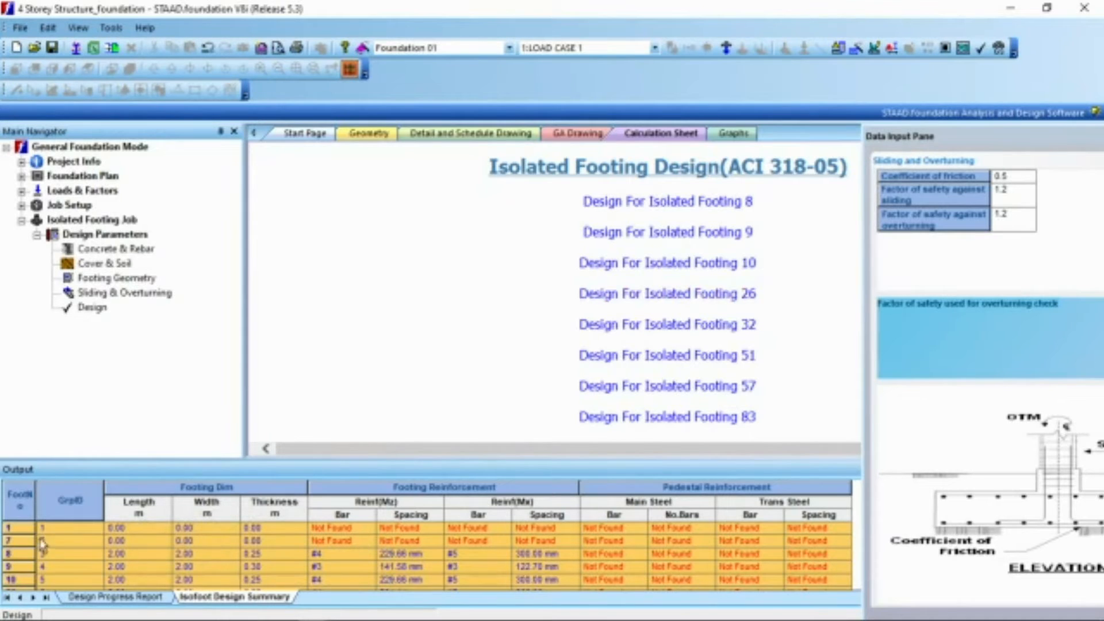
Step: Examine the dimensions and reinforcement in the isolated footing design summary, checking footings 1, 7, 8, 51, 33, 34 and 35 and the full table
left_click(20, 528)
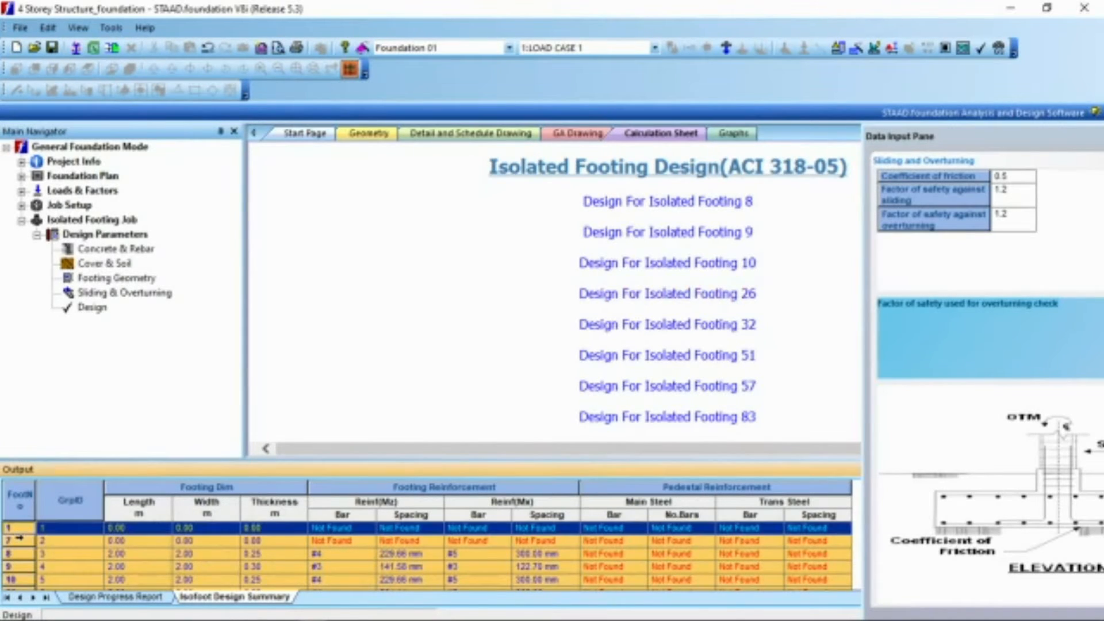
left_click(18, 542)
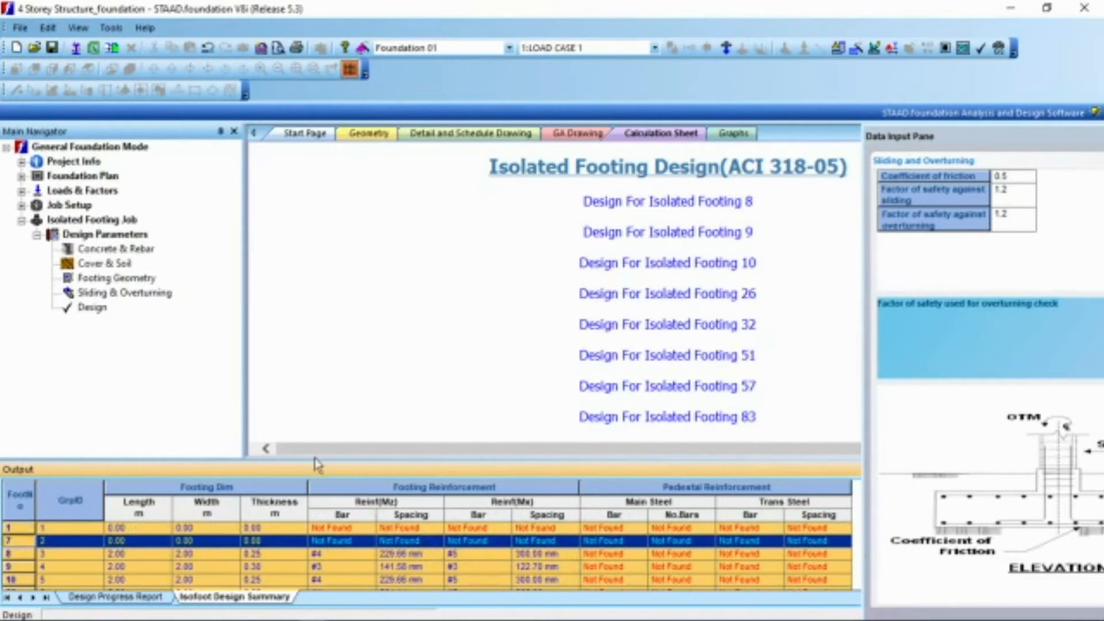
left_click_drag(319, 460, 317, 370)
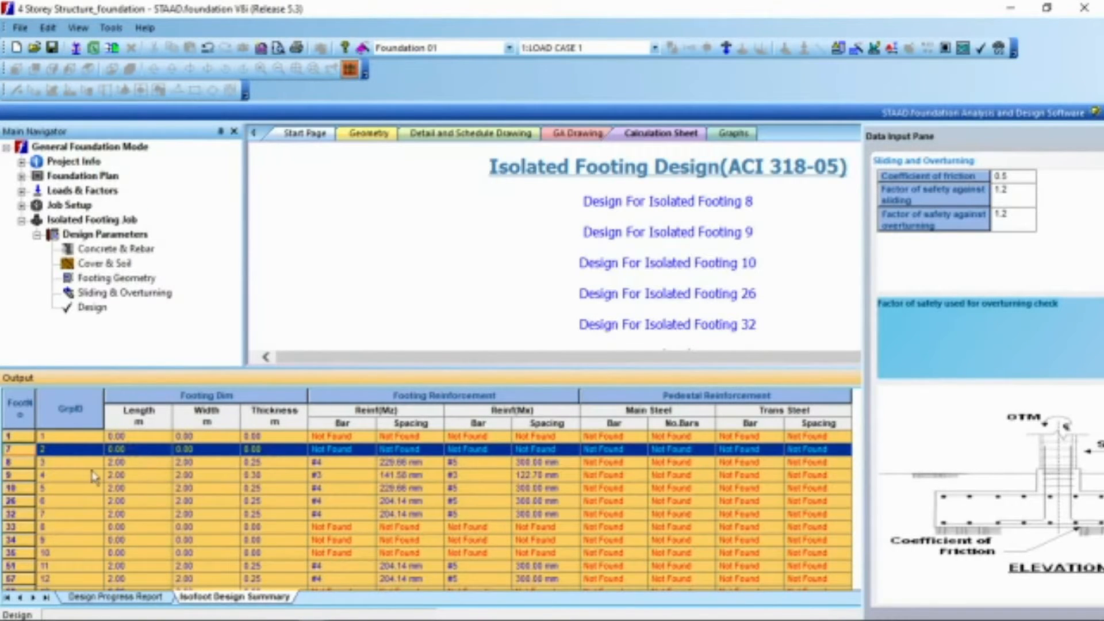
left_click(18, 463)
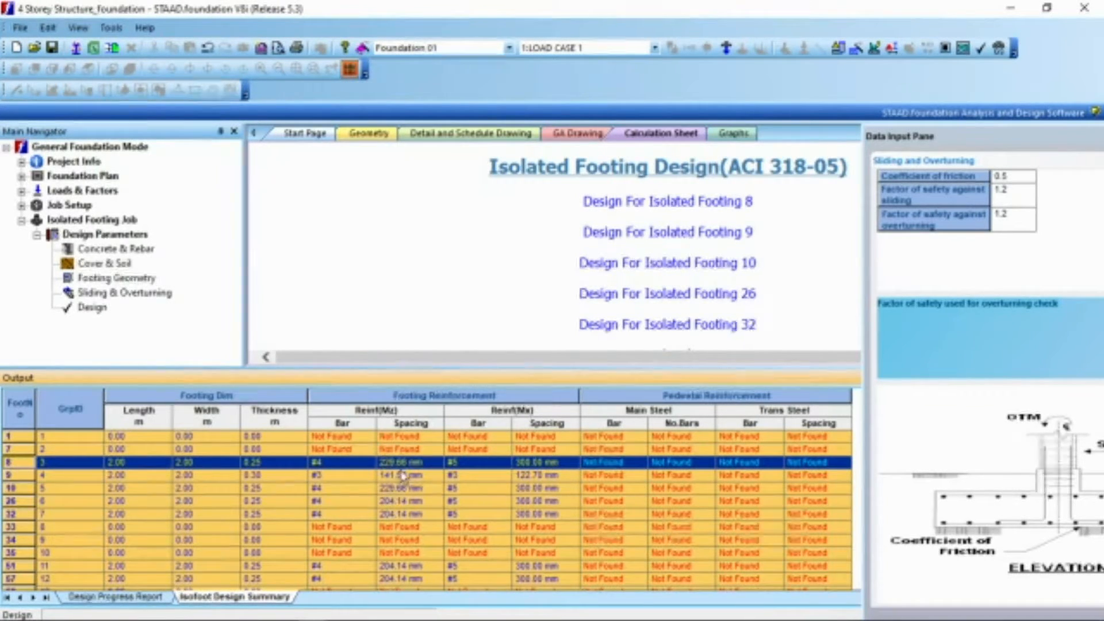
left_click(492, 528)
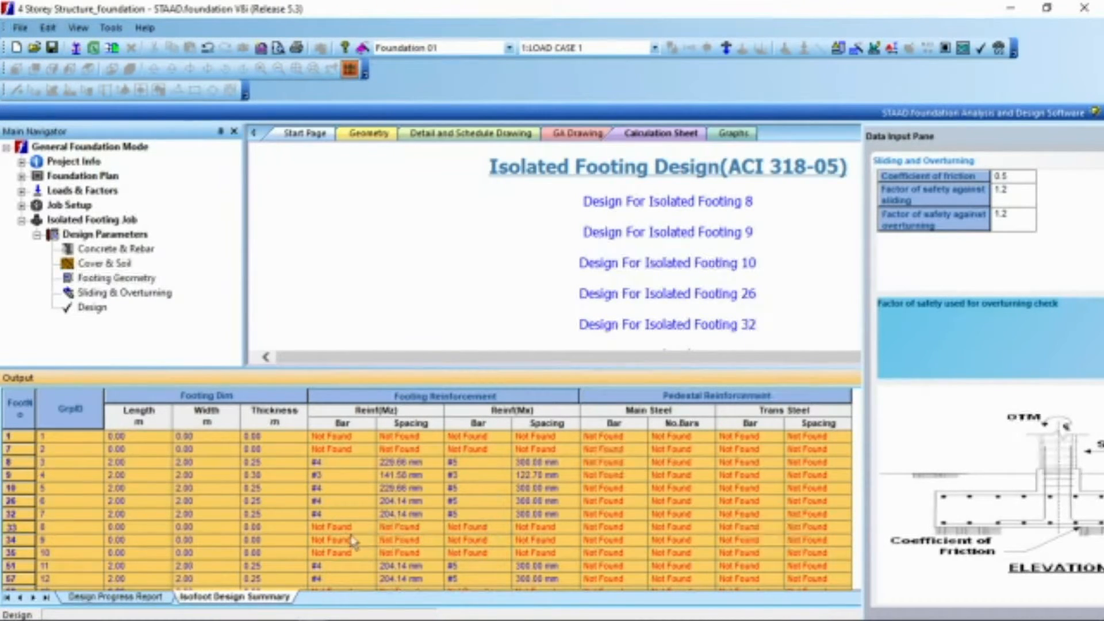
left_click(363, 566)
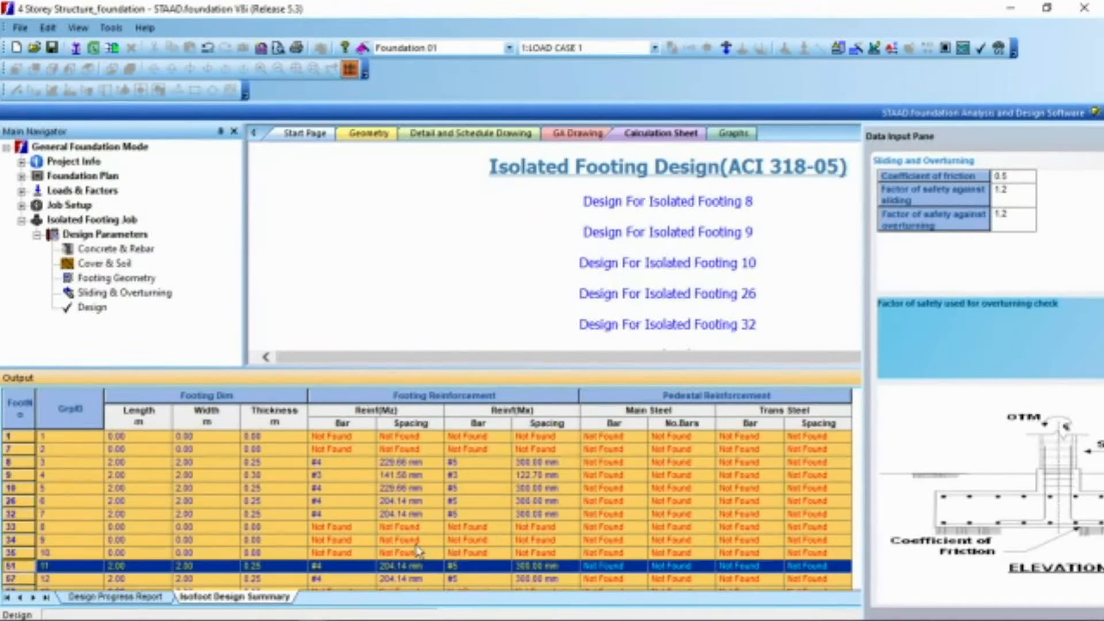
left_click(18, 525)
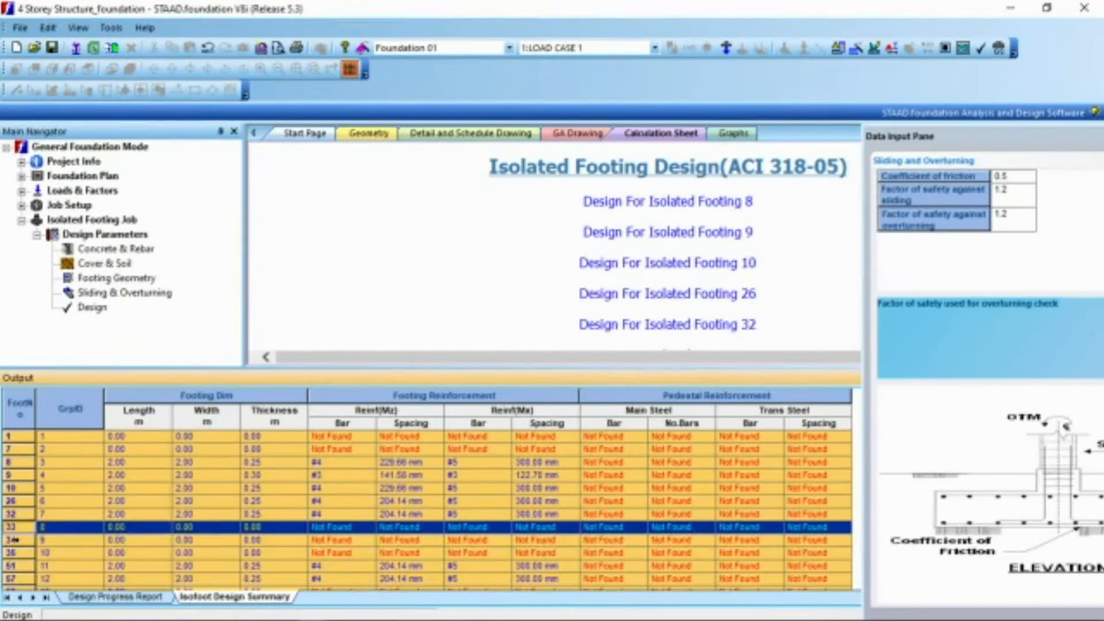
left_click(12, 539)
left_click(12, 553)
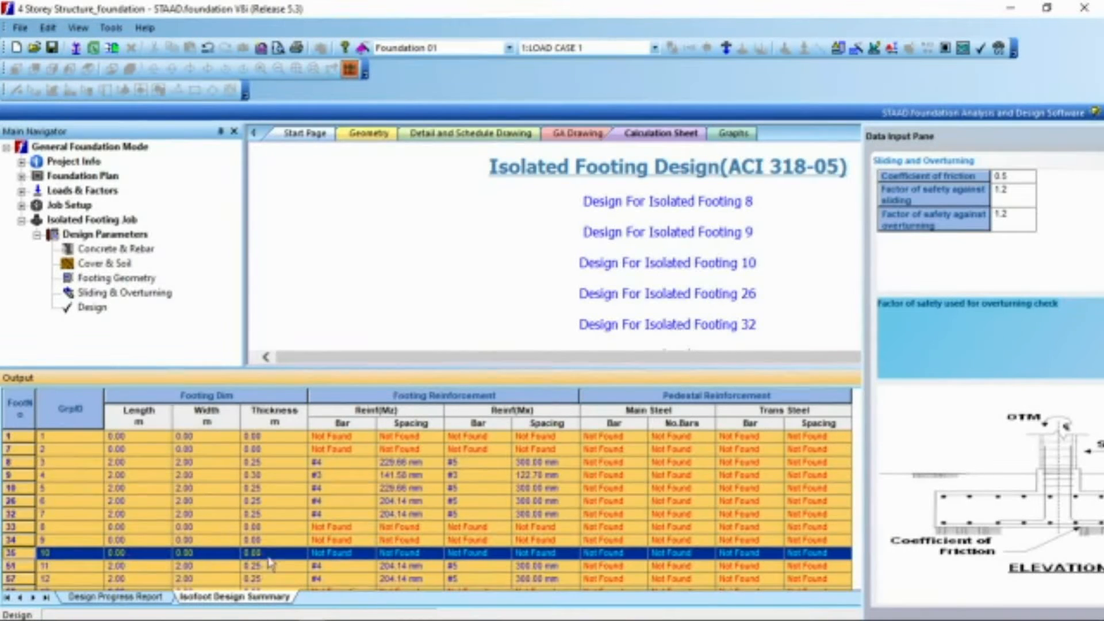
left_click_drag(568, 369, 567, 240)
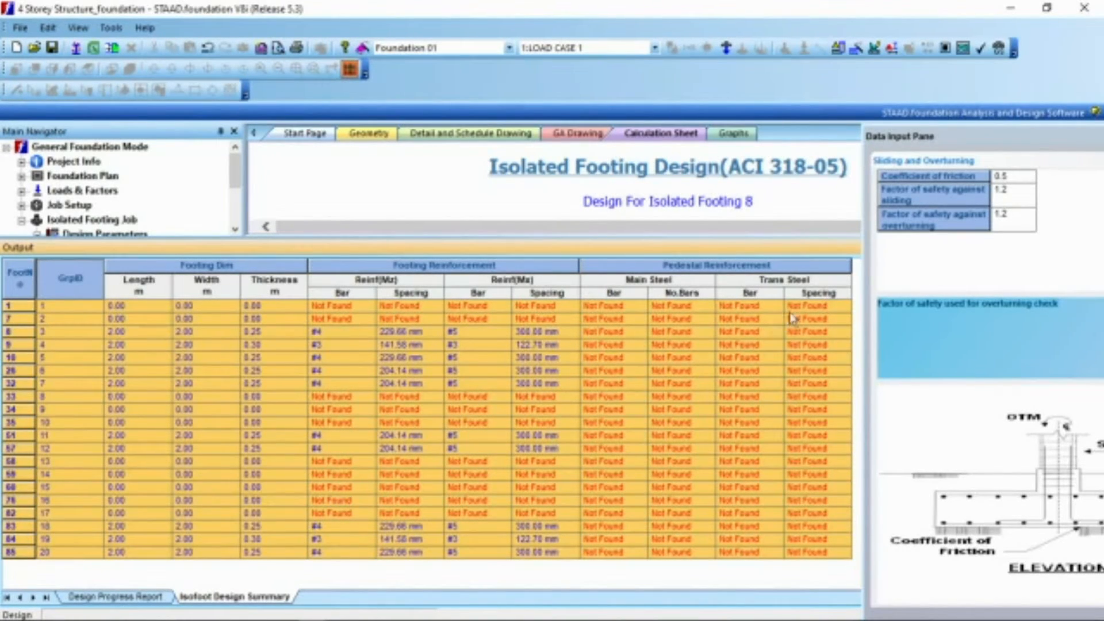
left_click_drag(801, 245, 604, 419)
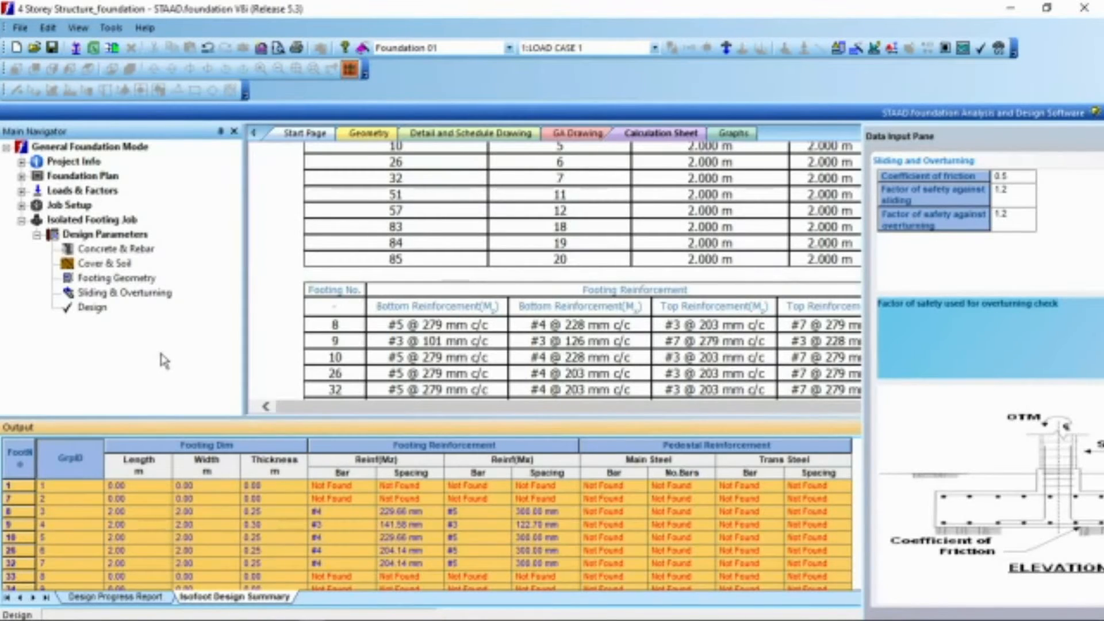
Step: In the footing geometry parameters, set the maximum length and maximum width of the footing to 5 m
left_click(86, 279)
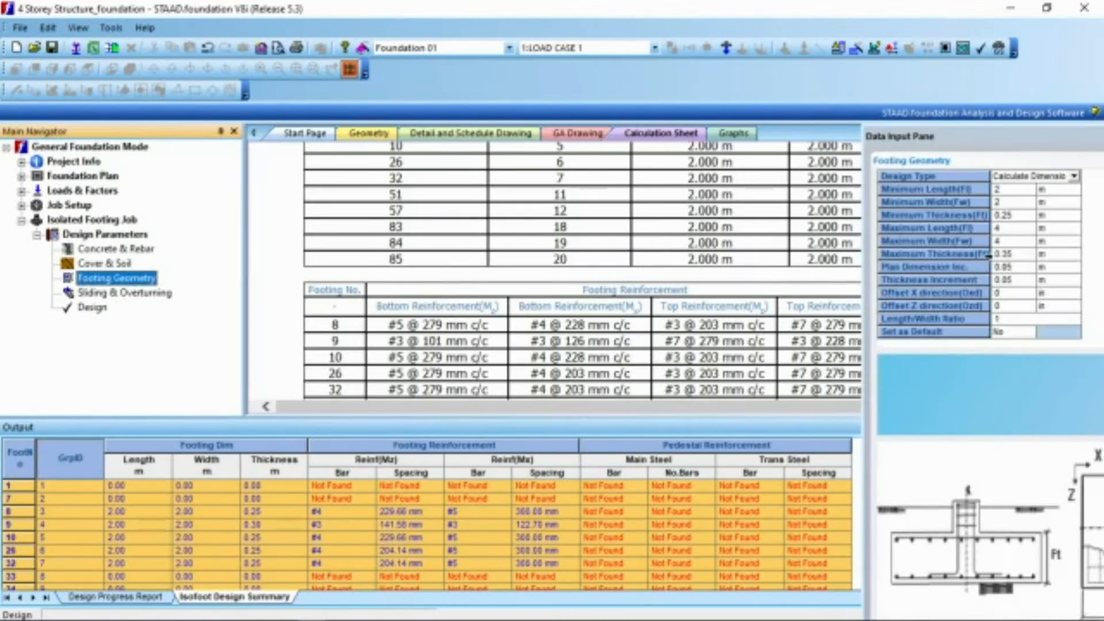
left_click(1008, 228)
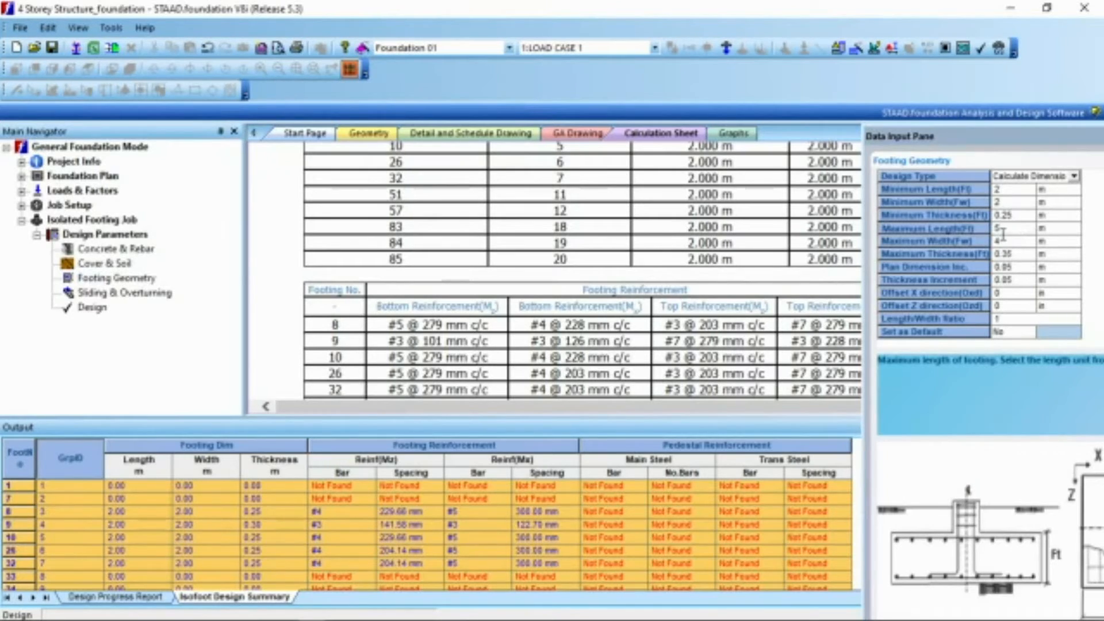
left_click(1002, 242)
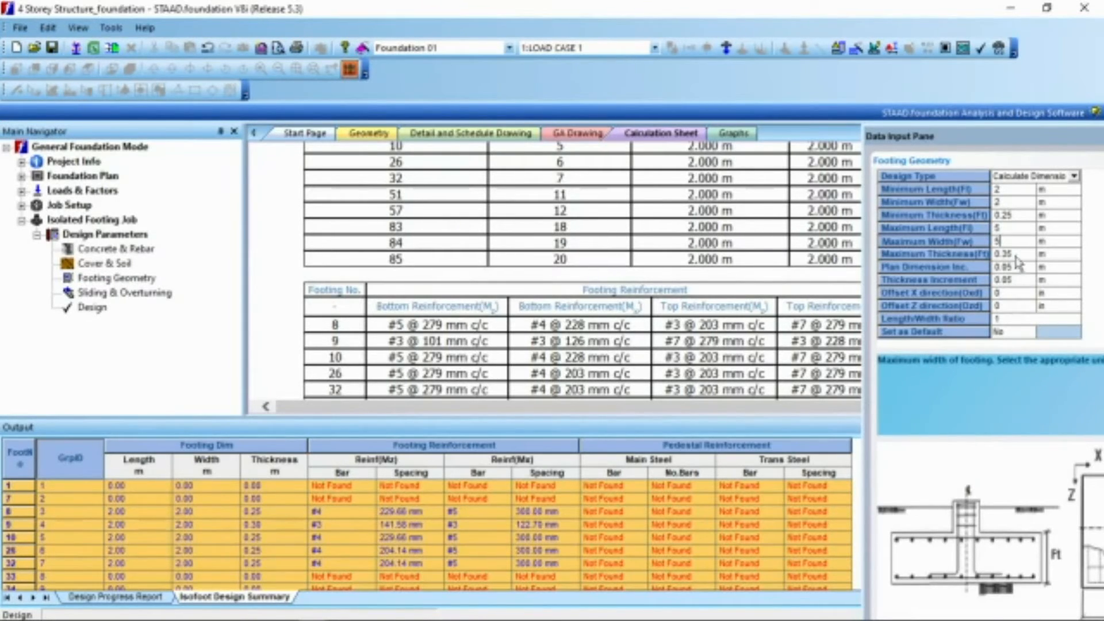
Step: Raise the maximum length and maximum width of the footing to 6 m
left_click(1004, 227)
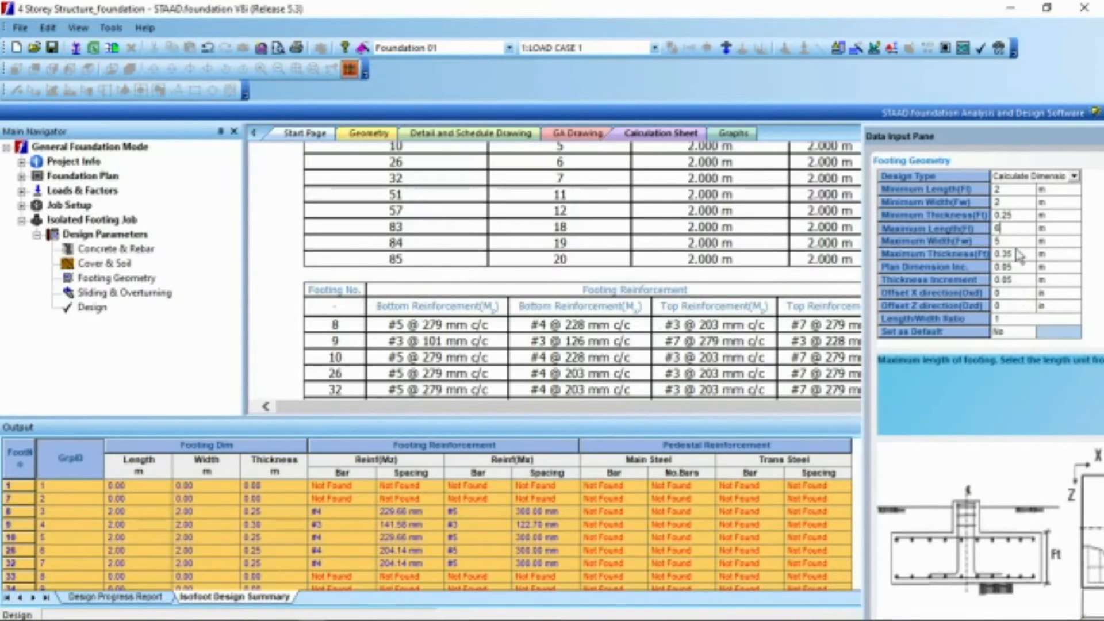
left_click(1005, 242)
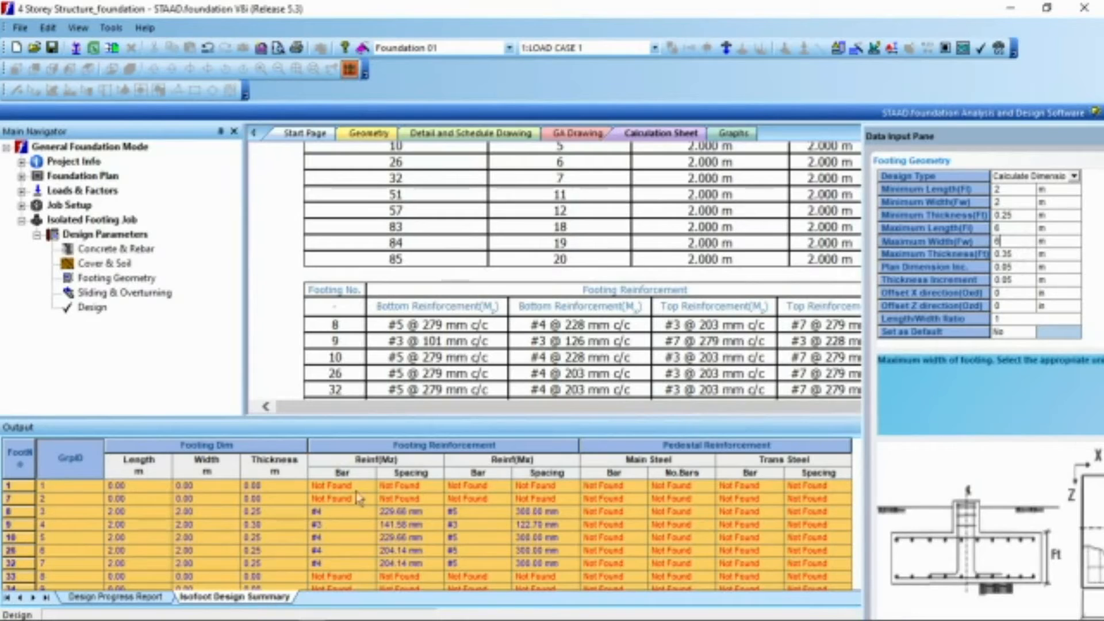
Step: Rerun the isolated footing design, decline the auto save, and enlarge the output area to show the full design summary
left_click(126, 599)
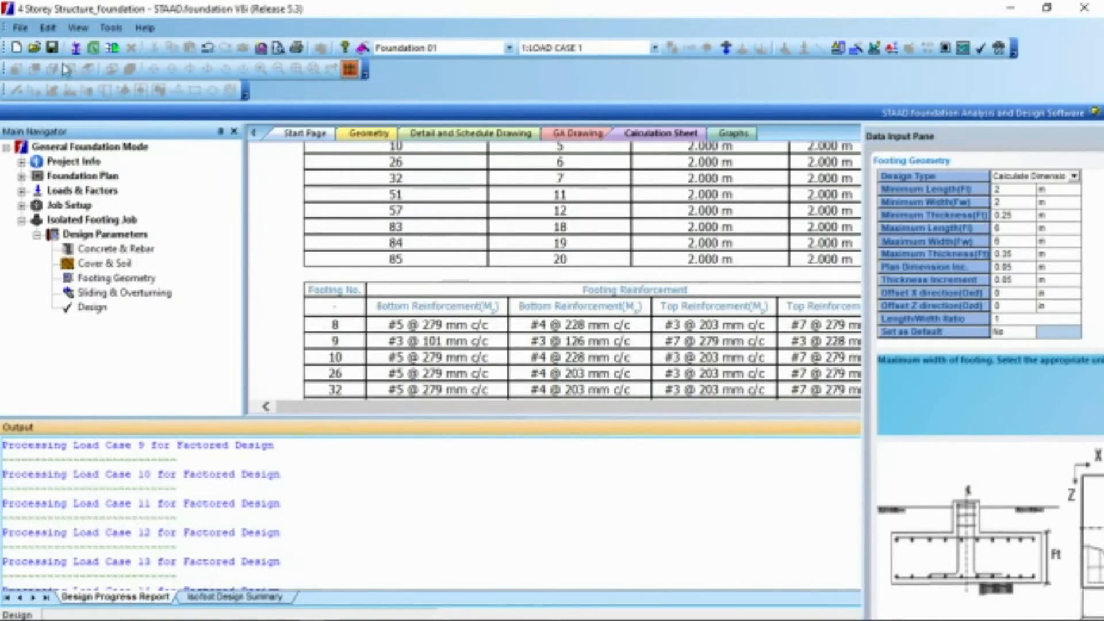
left_click(95, 309)
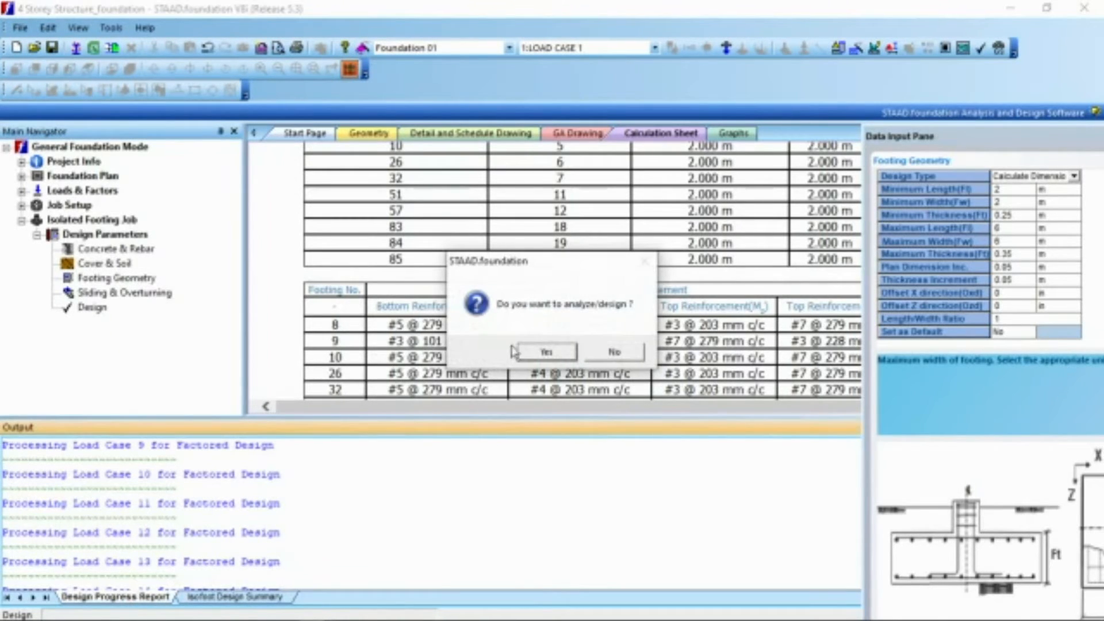
left_click(546, 353)
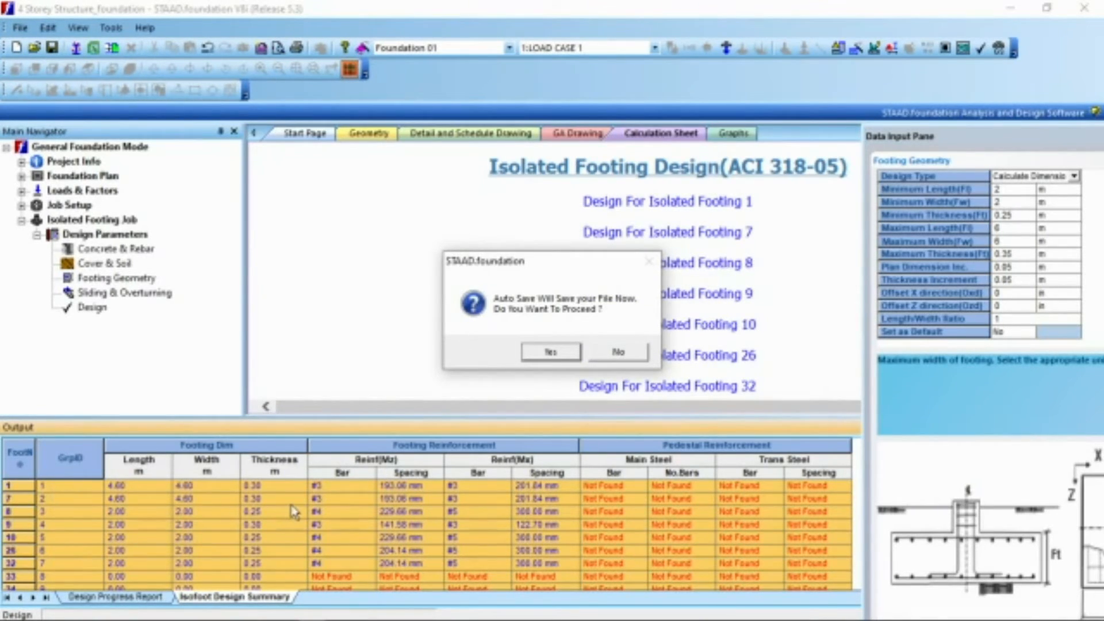
left_click(618, 352)
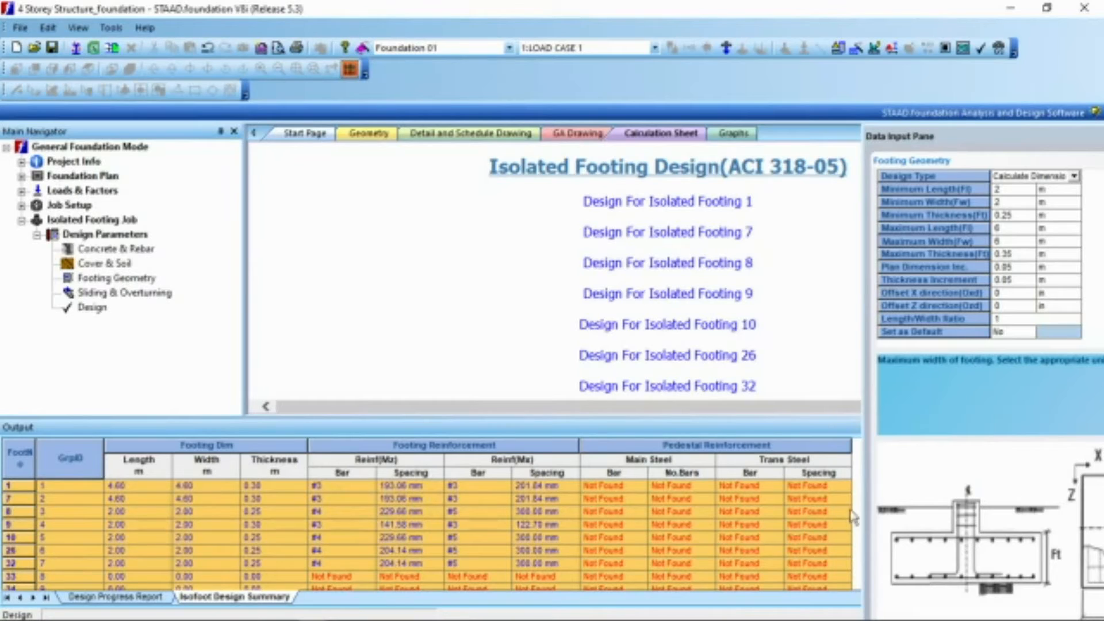
left_click_drag(554, 417, 537, 271)
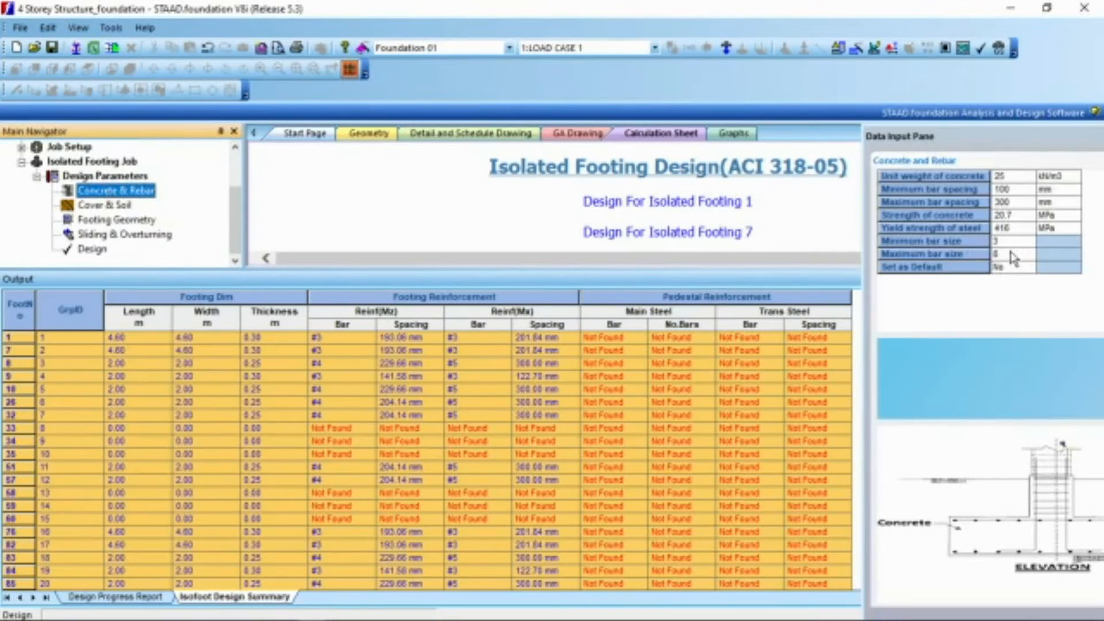
Step: Set the maximum bar size to 10 in the concrete and rebar parameters and rerun the footing design
left_click(1012, 258)
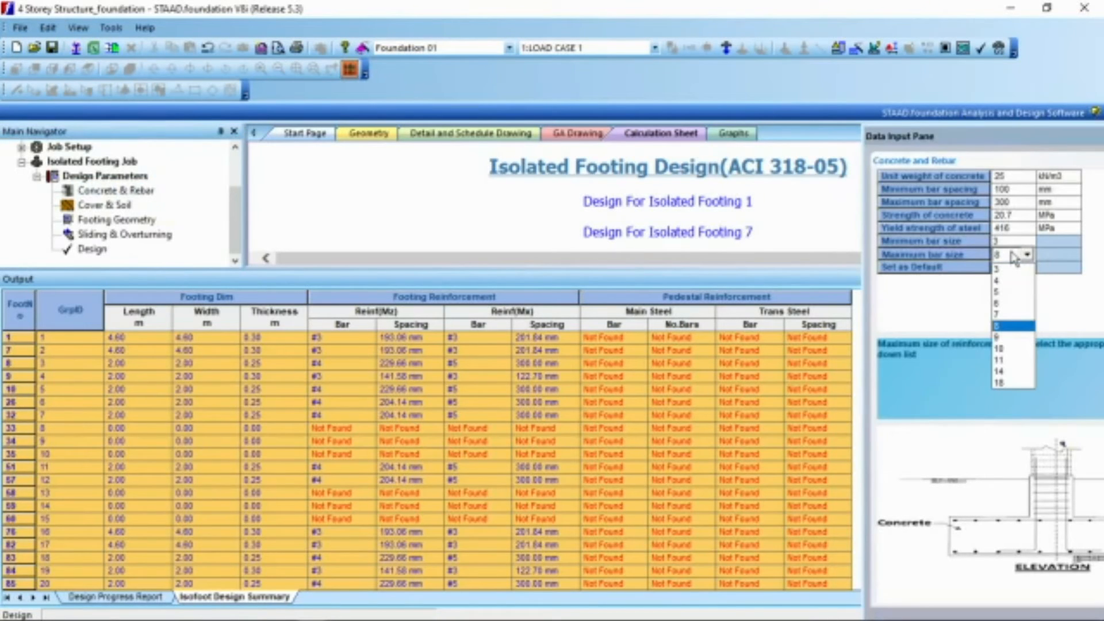
left_click(1014, 349)
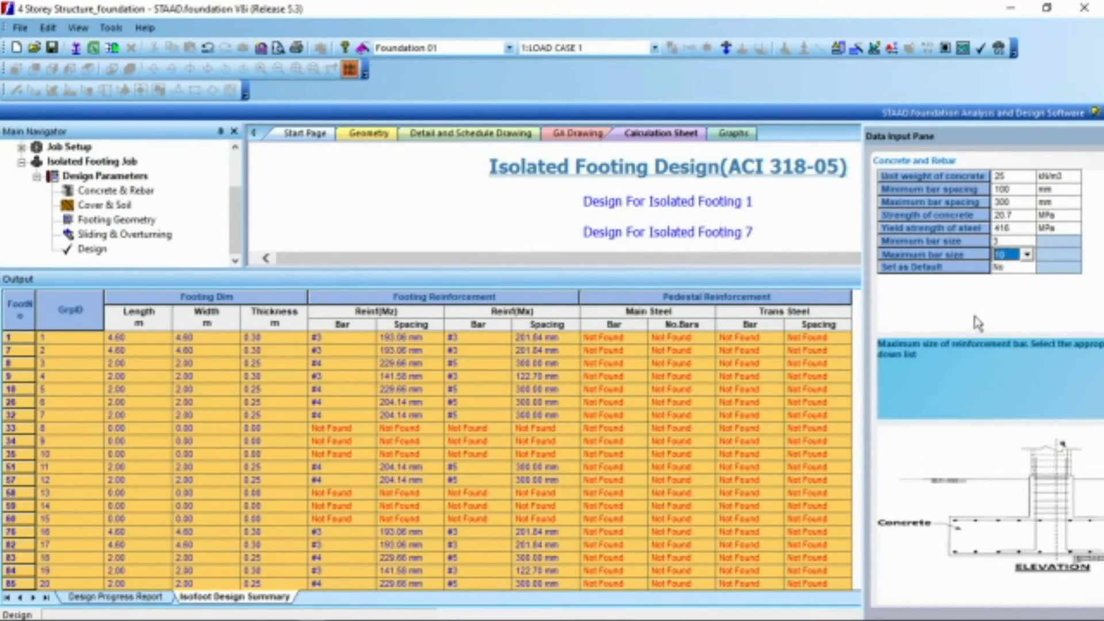
left_click_drag(494, 270, 512, 443)
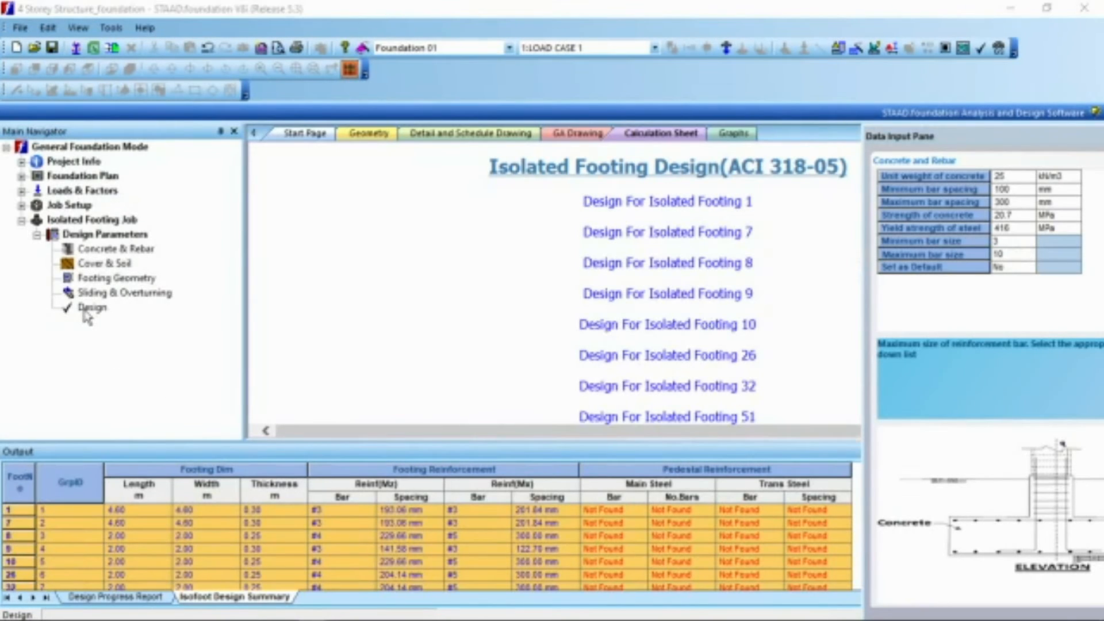
left_click(90, 307)
left_click(540, 352)
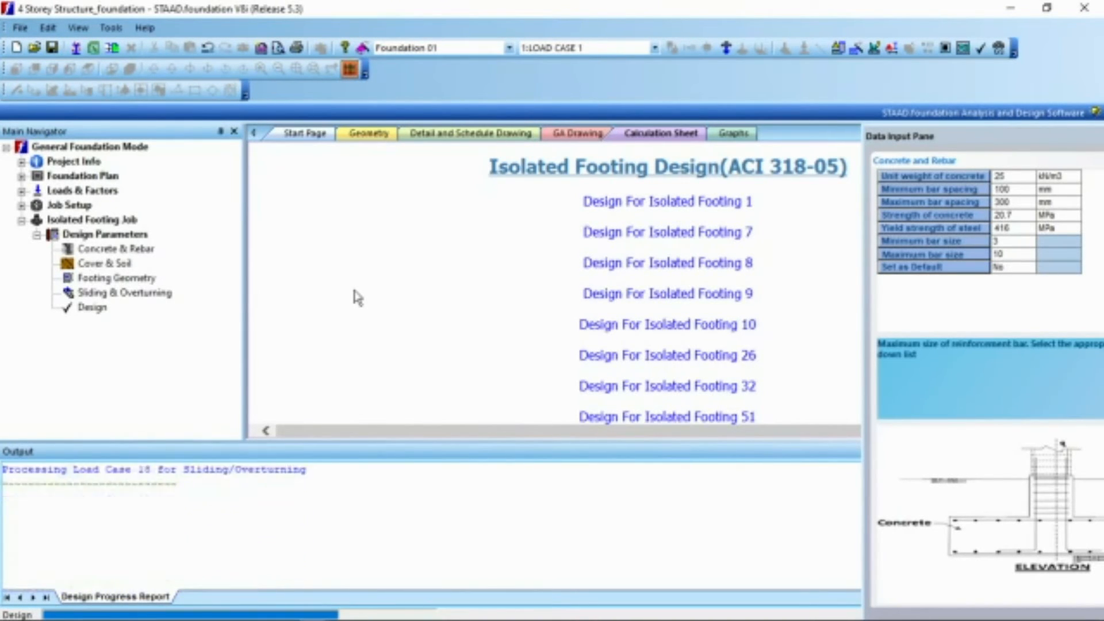
Step: Examine the full isolated footing design summary, checking the dimensions and reinforcement of footings 33, 34, 51, 58, 59 and 60
left_click_drag(496, 442, 490, 260)
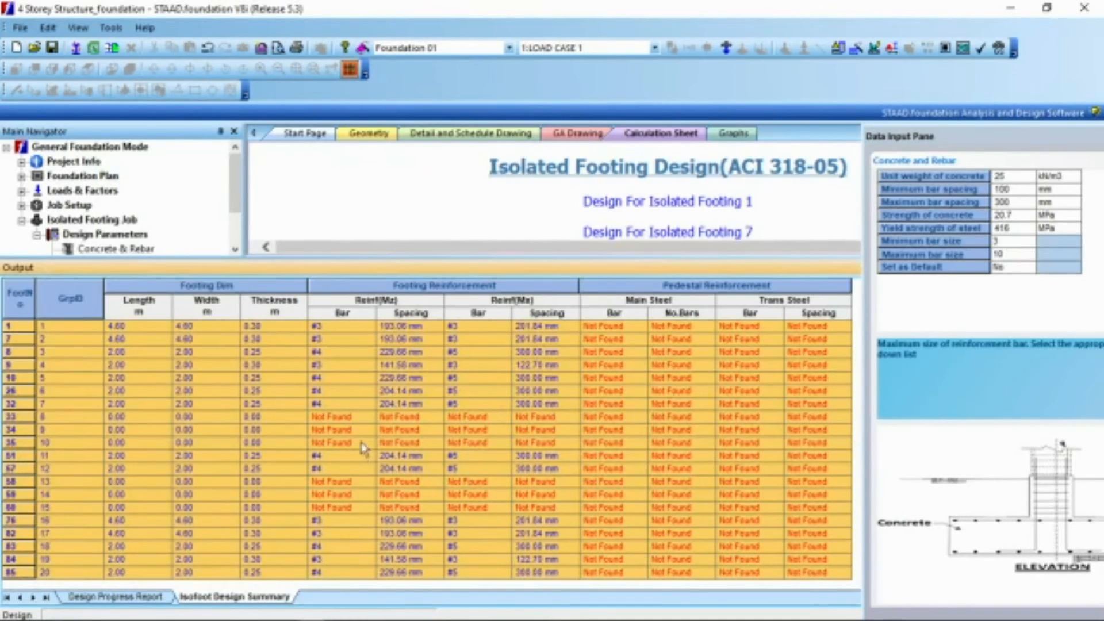
left_click(19, 416)
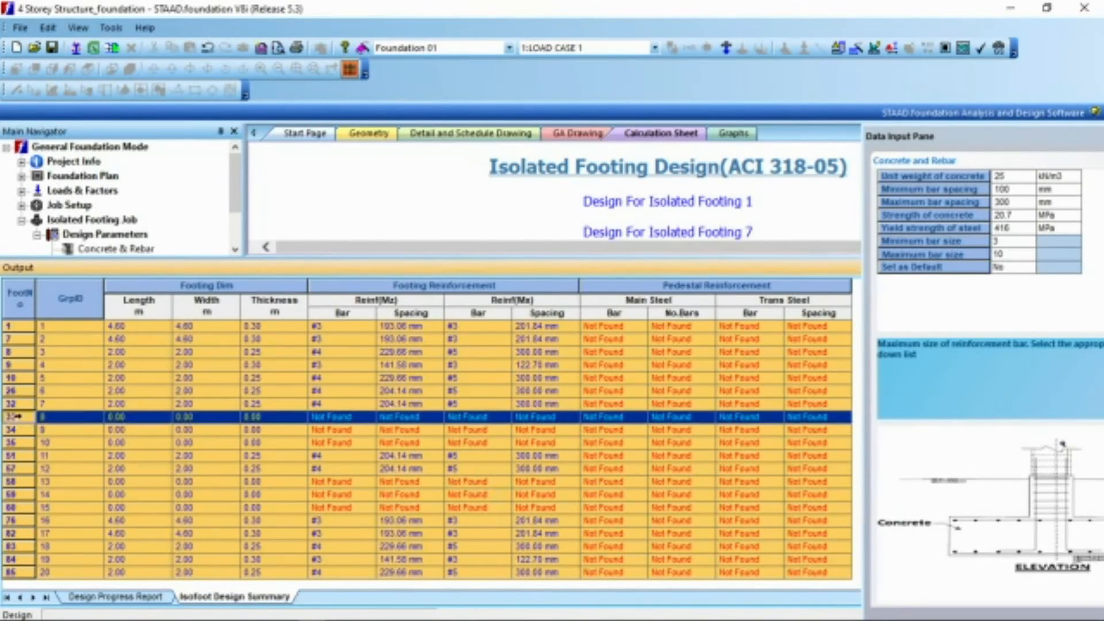
left_click(23, 430)
left_click(19, 456)
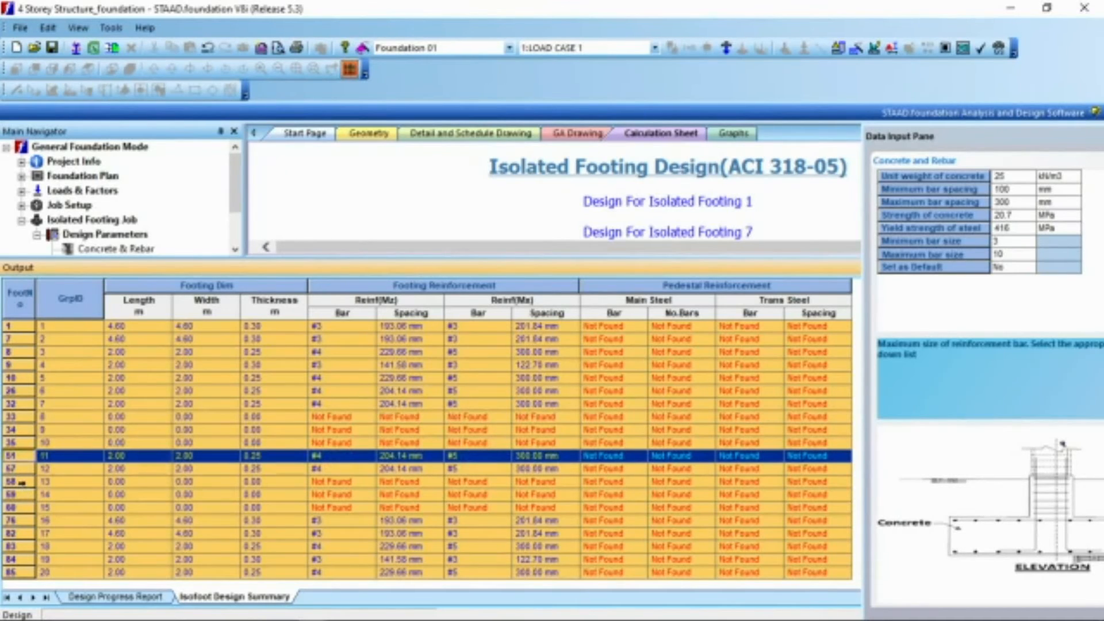
left_click(22, 482)
left_click(23, 494)
left_click(20, 508)
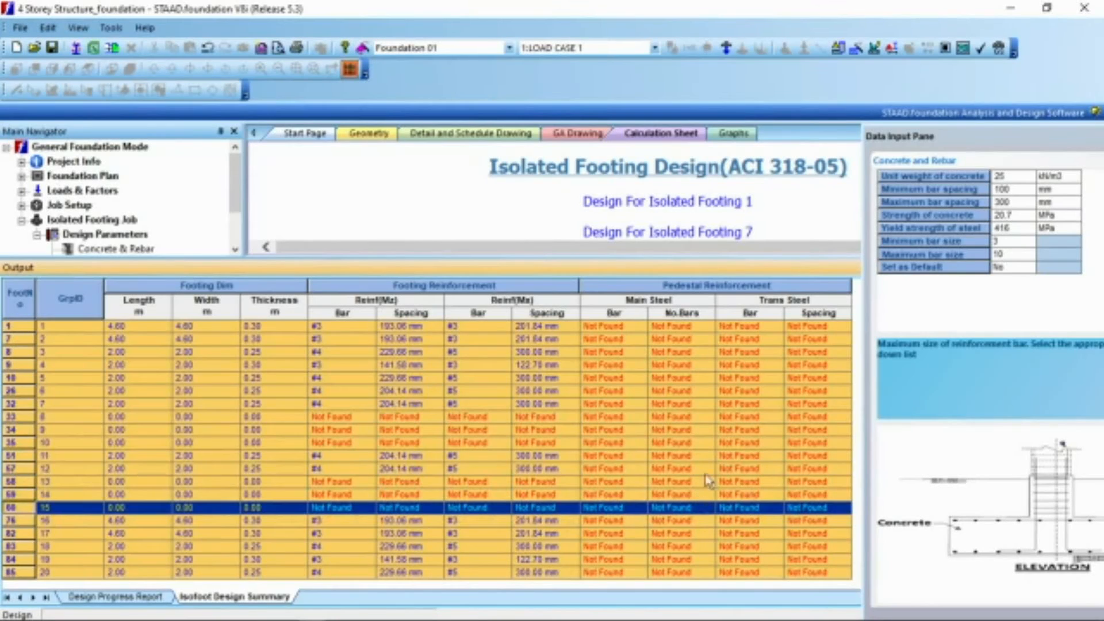
left_click_drag(544, 167, 546, 128)
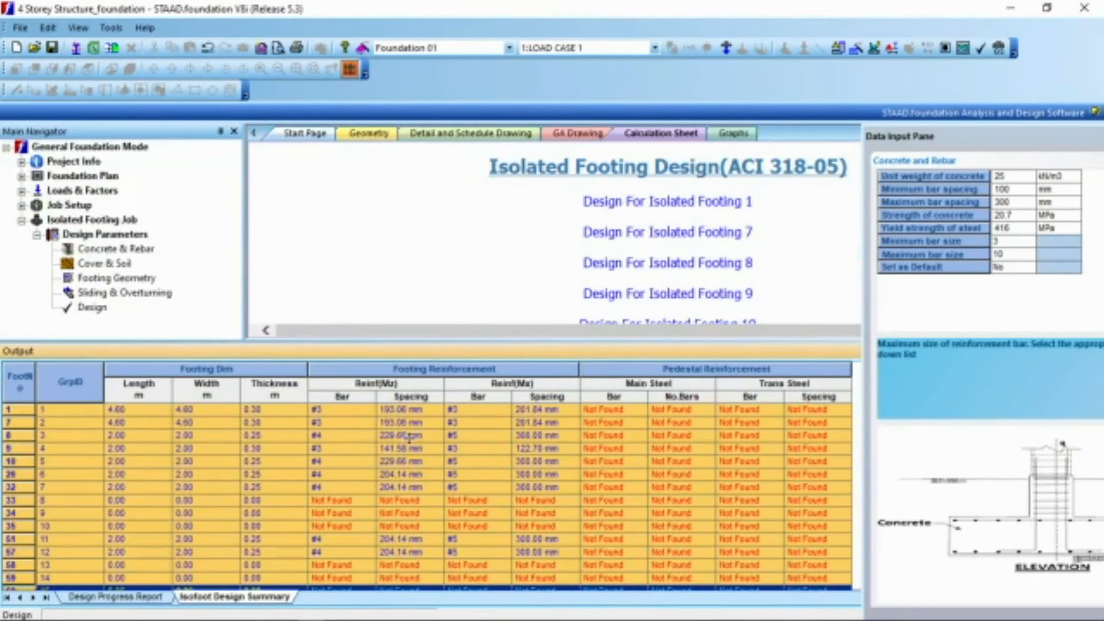
left_click_drag(410, 443, 411, 445)
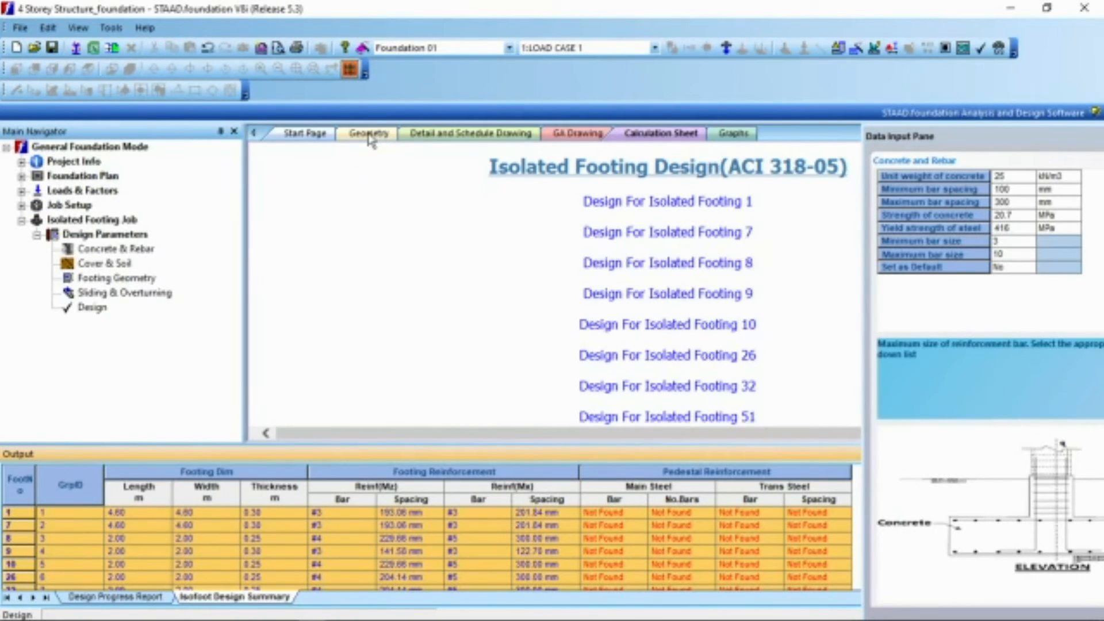
Step: Inspect the footing layout in the 3D geometry view and in the GA drawing
left_click(370, 135)
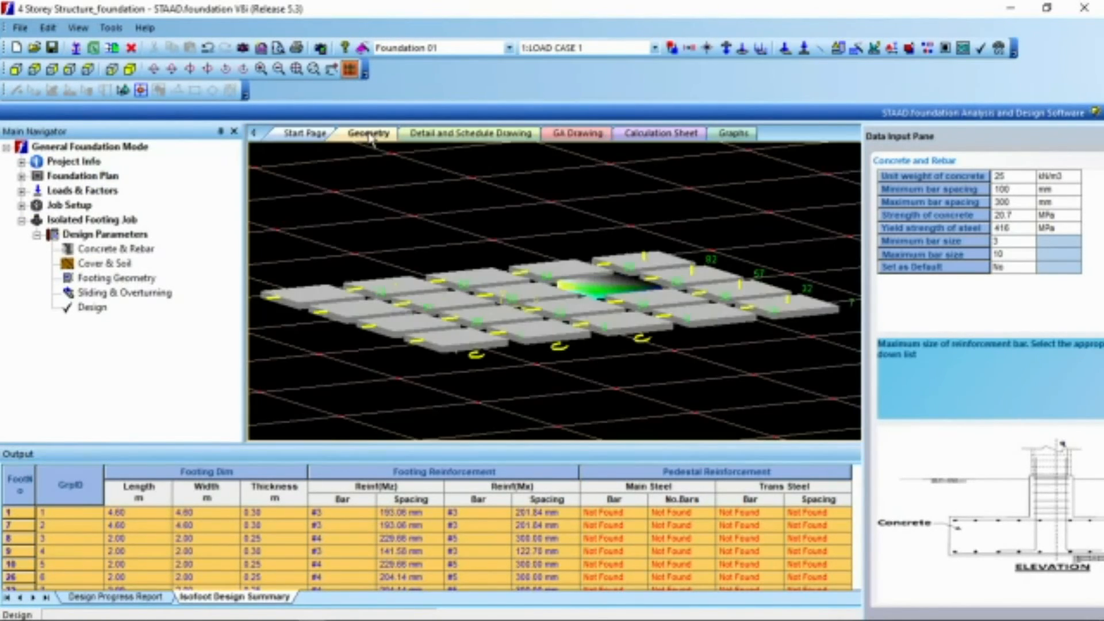
scroll(529, 325, "up", 4)
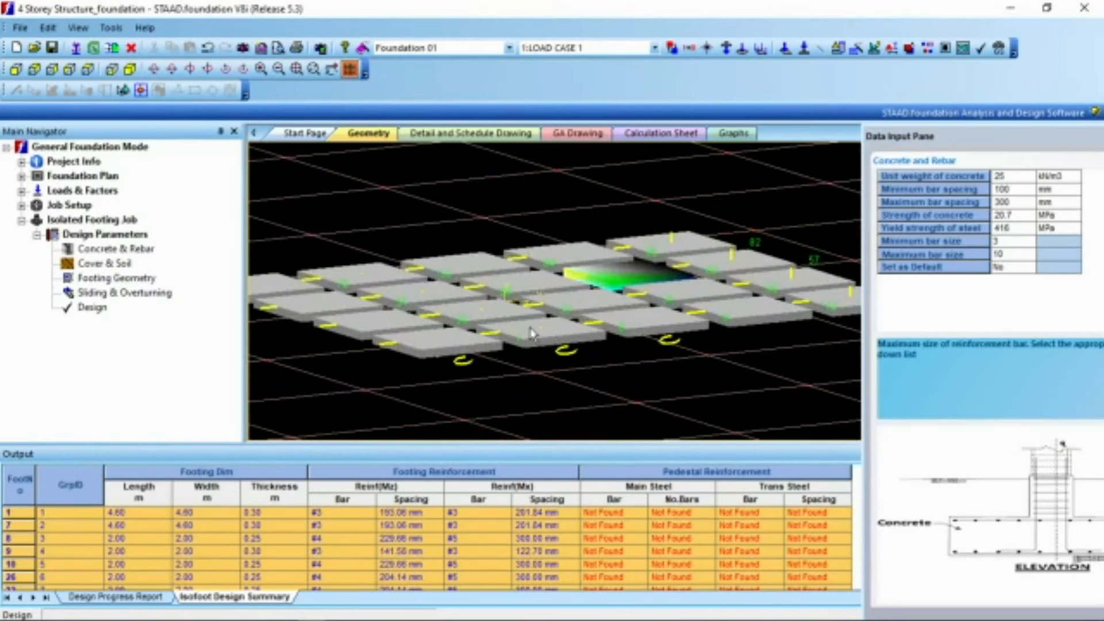
left_click(581, 136)
scroll(631, 331, "up", 3)
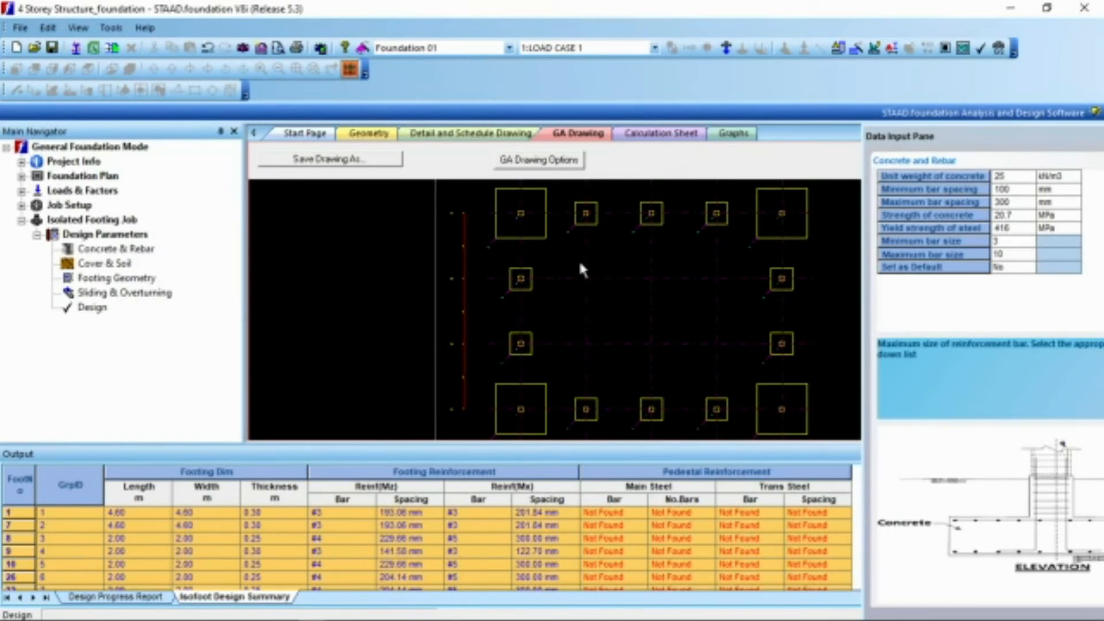
Step: Check the design progress report for errors and open the footing's maximum thickness for editing in the footing geometry parameters
left_click(95, 598)
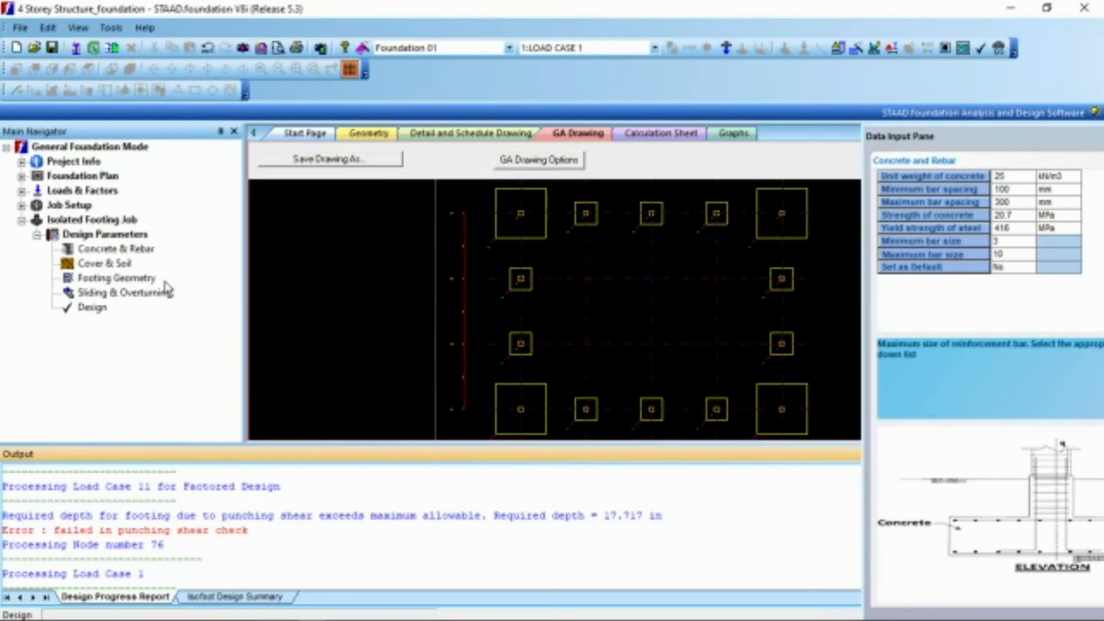
left_click(122, 278)
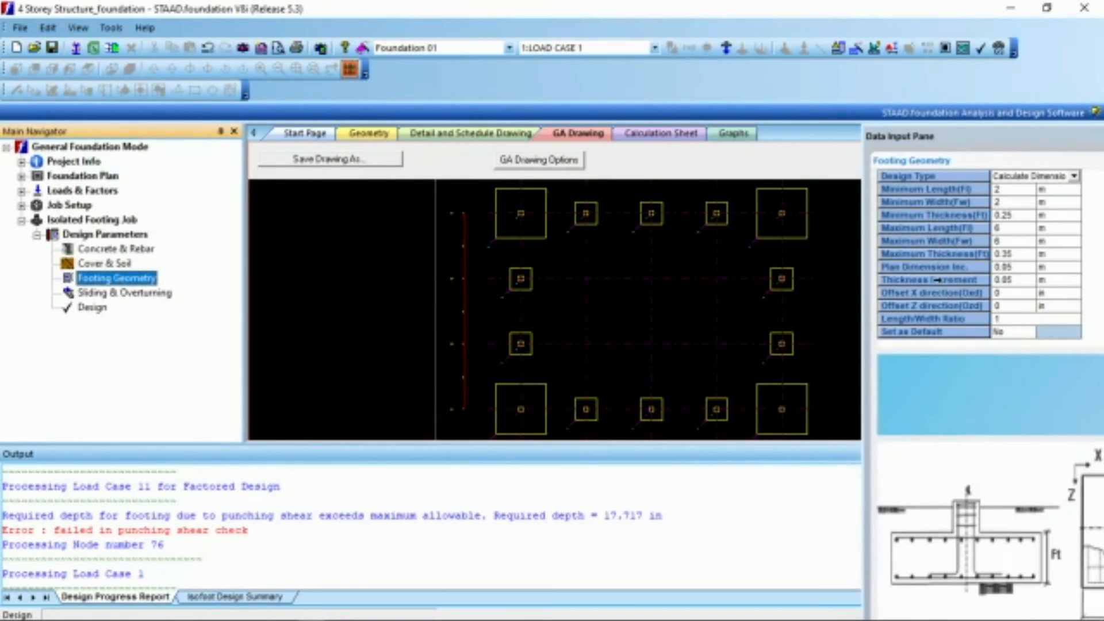
left_click(1015, 254)
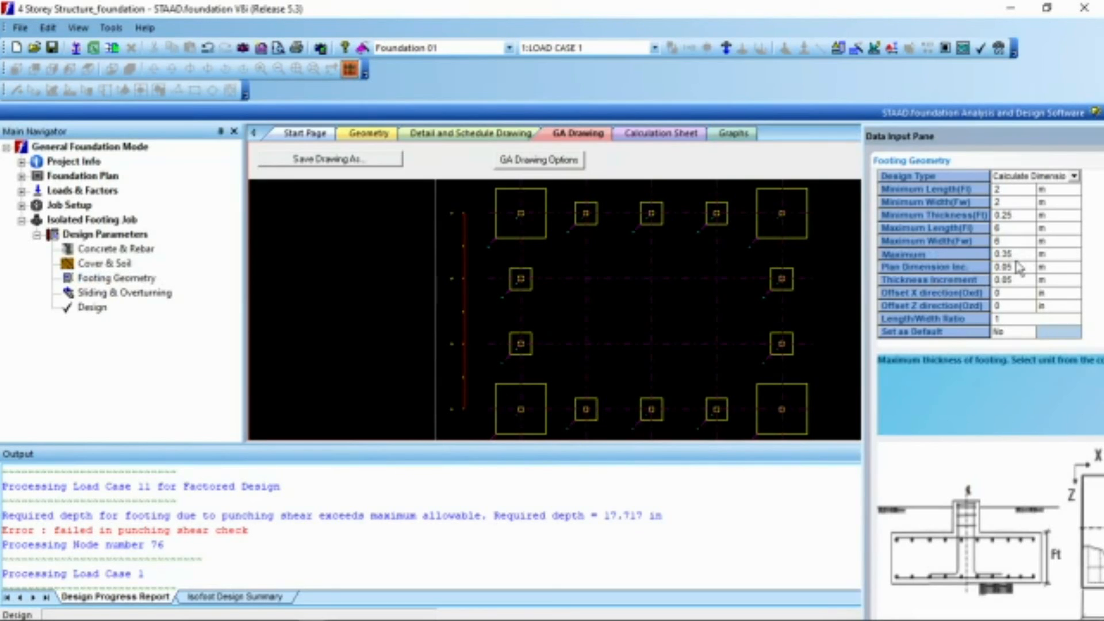